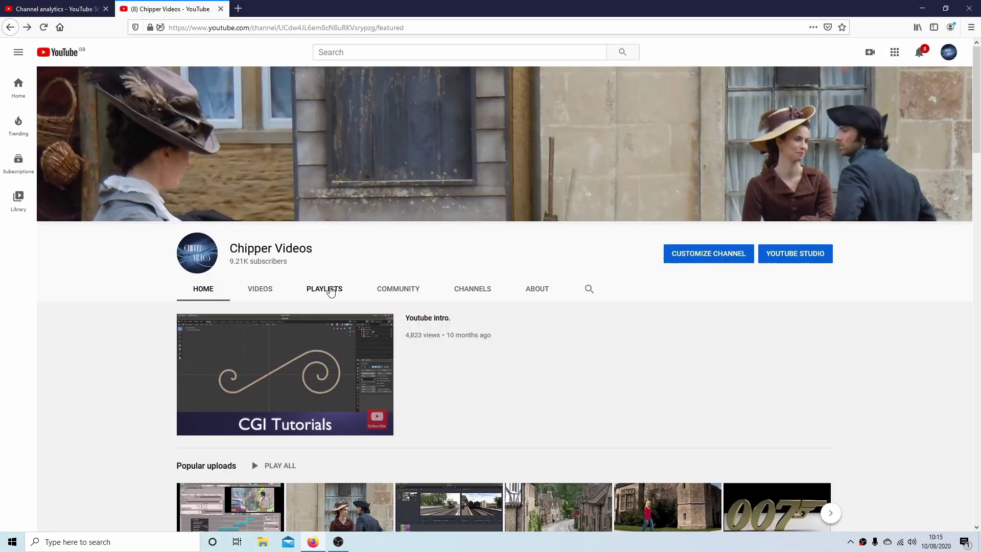
Switch the viewport to Front Orthographic view of the default cube.
{"action": "left_click", "coordinate": [326, 282]}
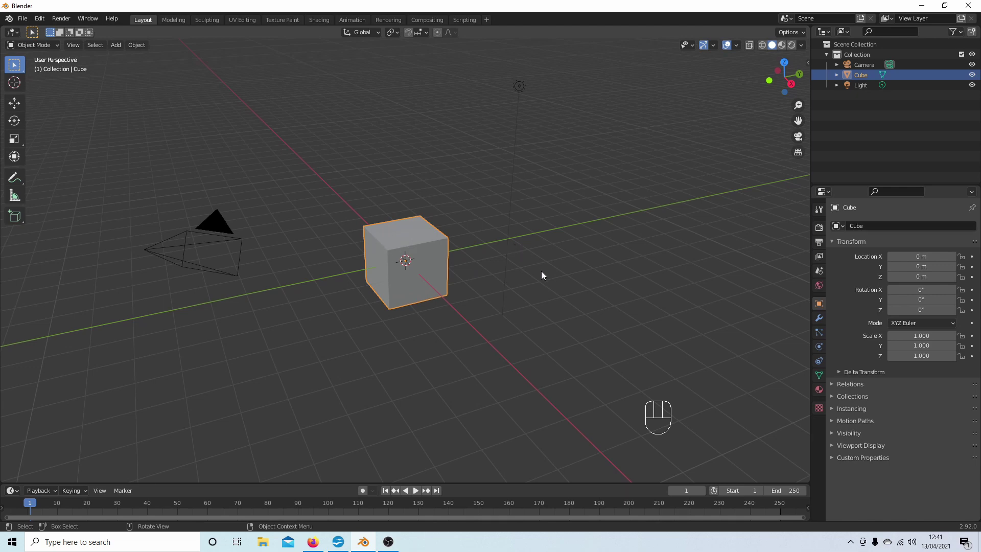
{"action": "key", "text": "KP_1"}
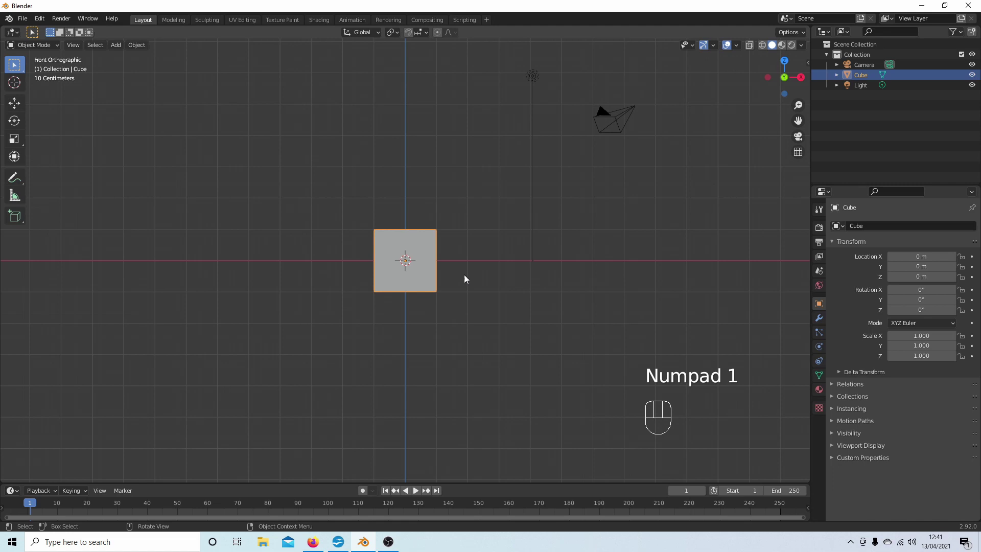
{"action": "scroll", "coordinate": [464, 274], "scroll_direction": "up", "scroll_amount": 5}
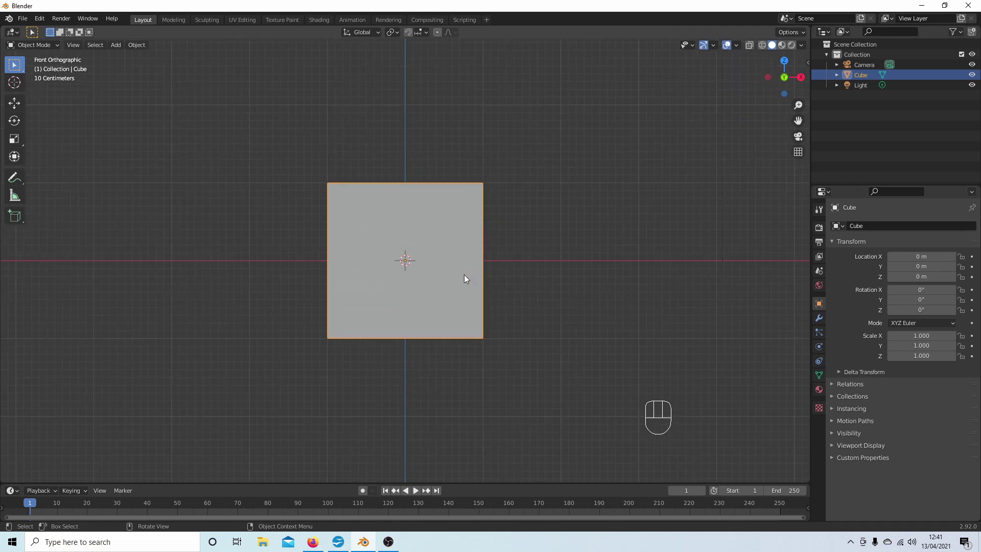
{"action": "scroll", "coordinate": [464, 278], "scroll_direction": "up", "scroll_amount": 1}
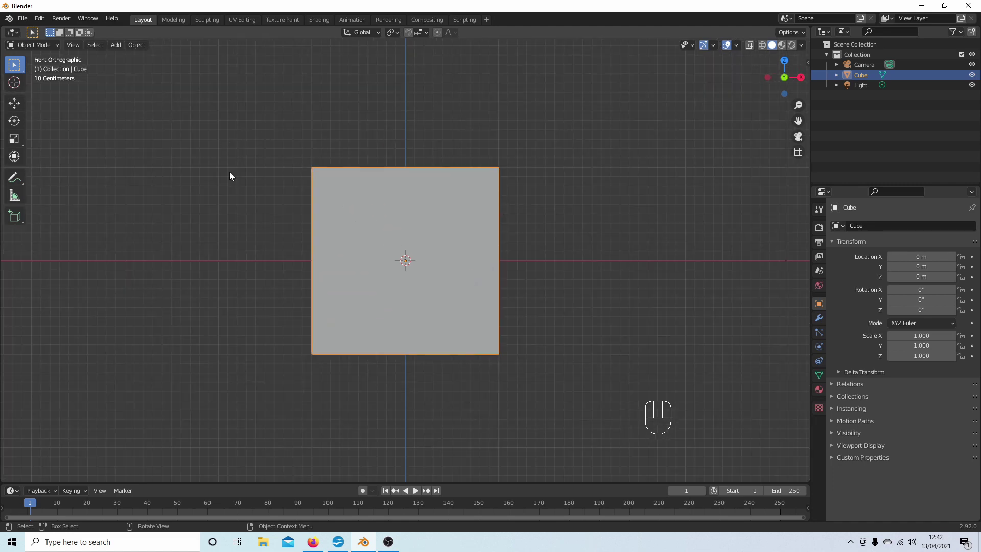
{"action": "scroll", "coordinate": [510, 203], "scroll_direction": "down", "scroll_amount": 3}
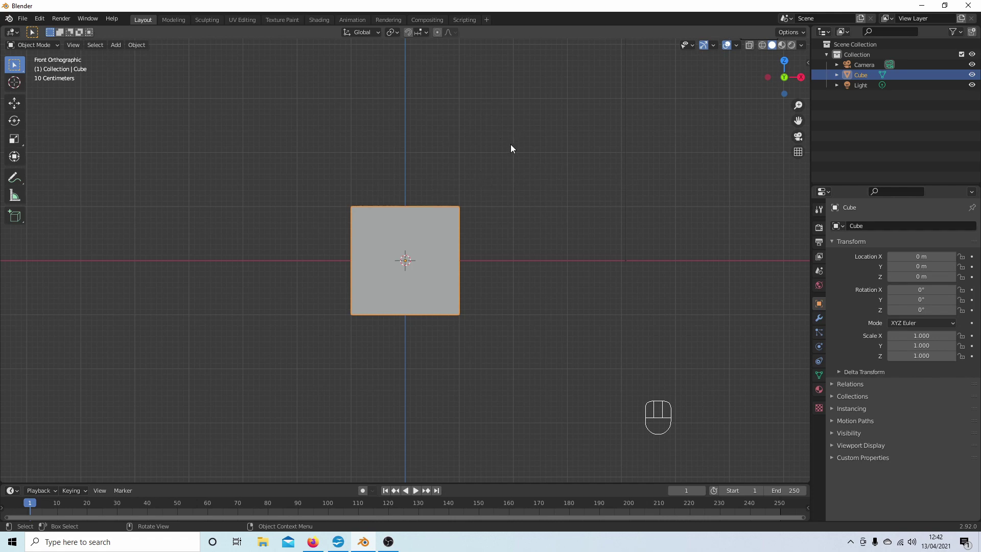
In Edit Mode, subdivide the whole cube with Number of Cuts 10, then return to Object Mode.
{"action": "key", "text": "Tab"}
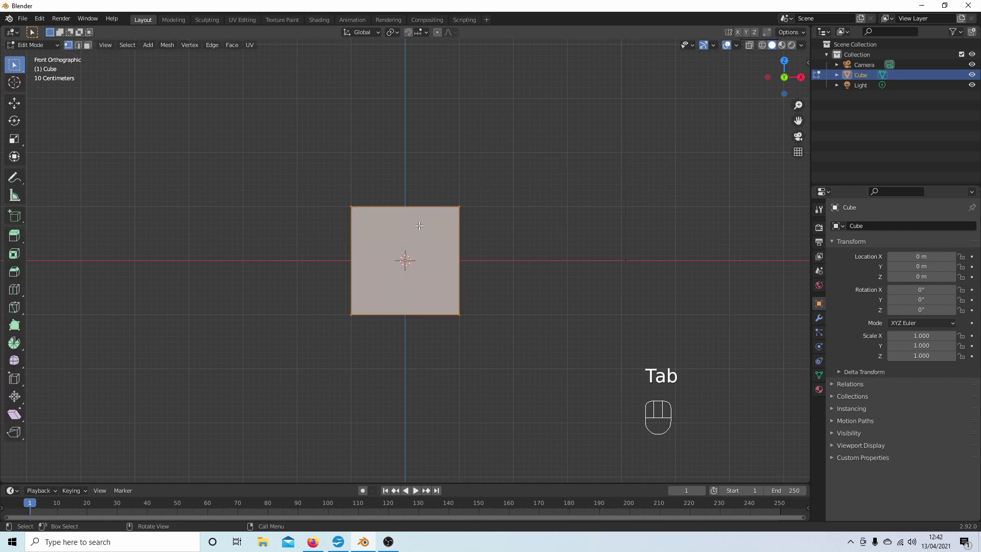
{"action": "right_click", "coordinate": [398, 232]}
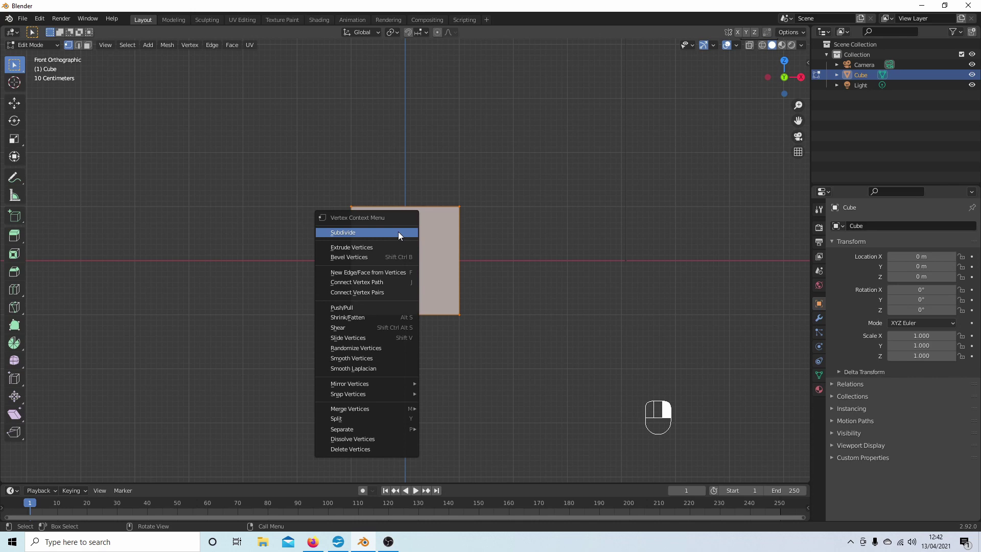
{"action": "left_click", "coordinate": [397, 232]}
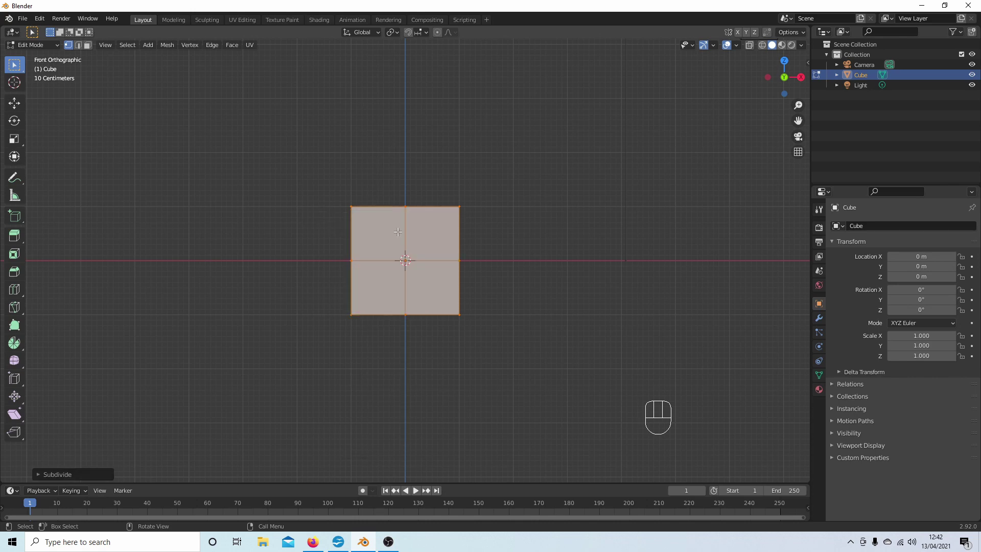
{"action": "left_click", "coordinate": [38, 475]}
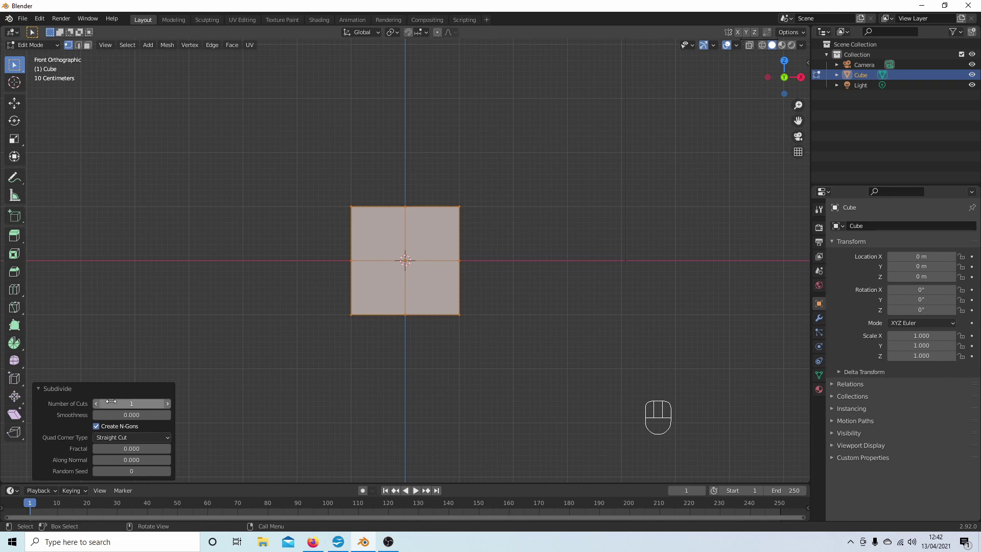
{"action": "left_click_drag", "start_coordinate": [111, 401], "coordinate": [153, 402]}
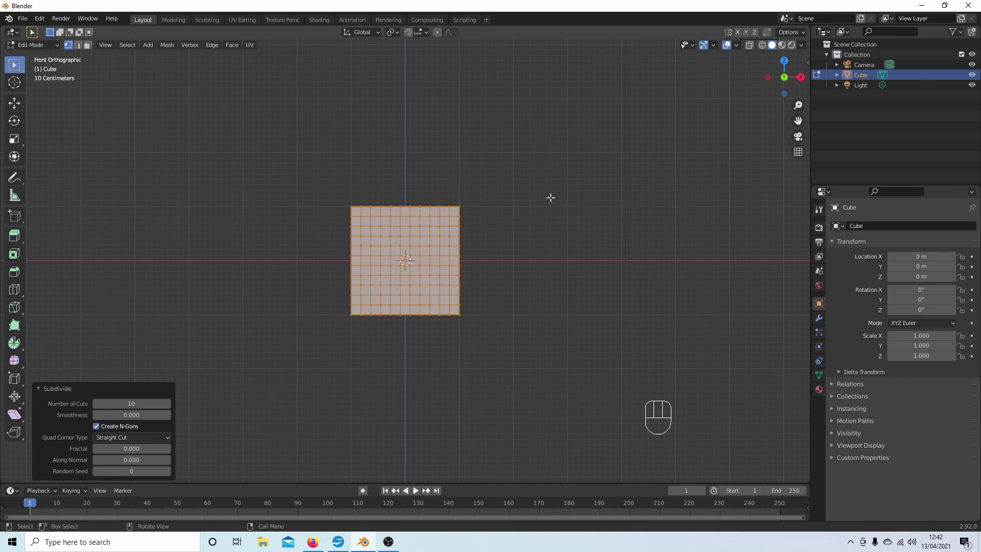
{"action": "key", "text": "Tab"}
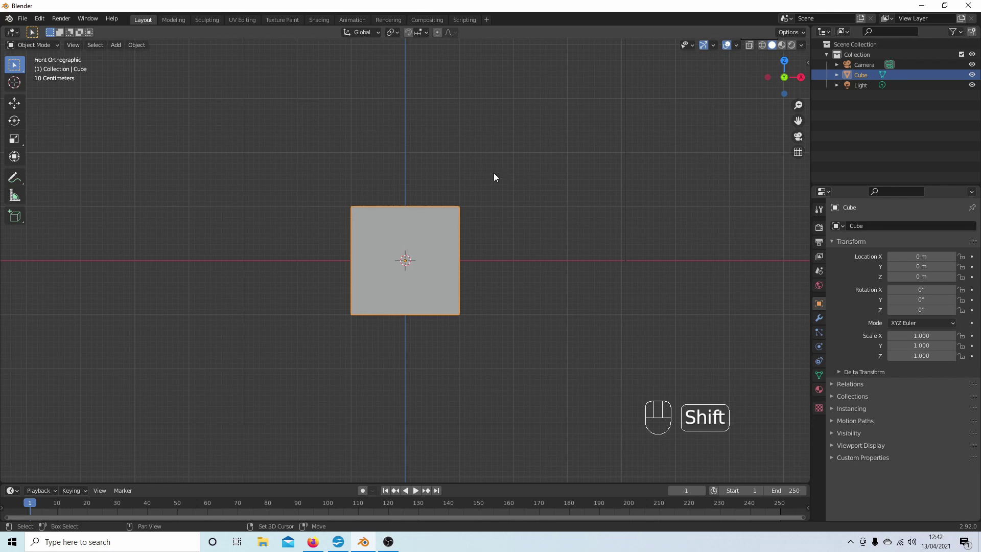
Duplicate the cube as Cube.001 and move it to X -3.2416 m, Z -2.8163 m.
{"action": "key", "text": "shift+d"}
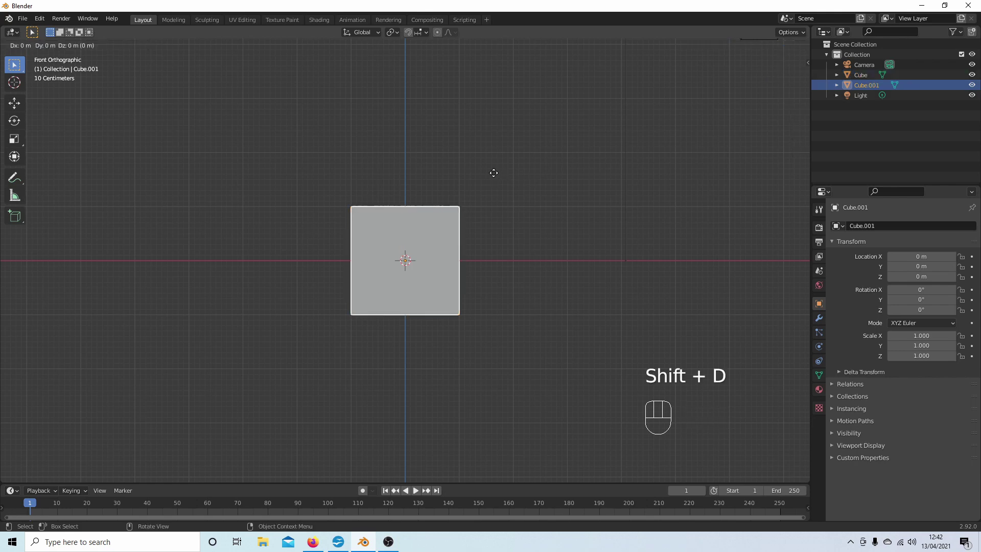
{"action": "right_click", "coordinate": [493, 173]}
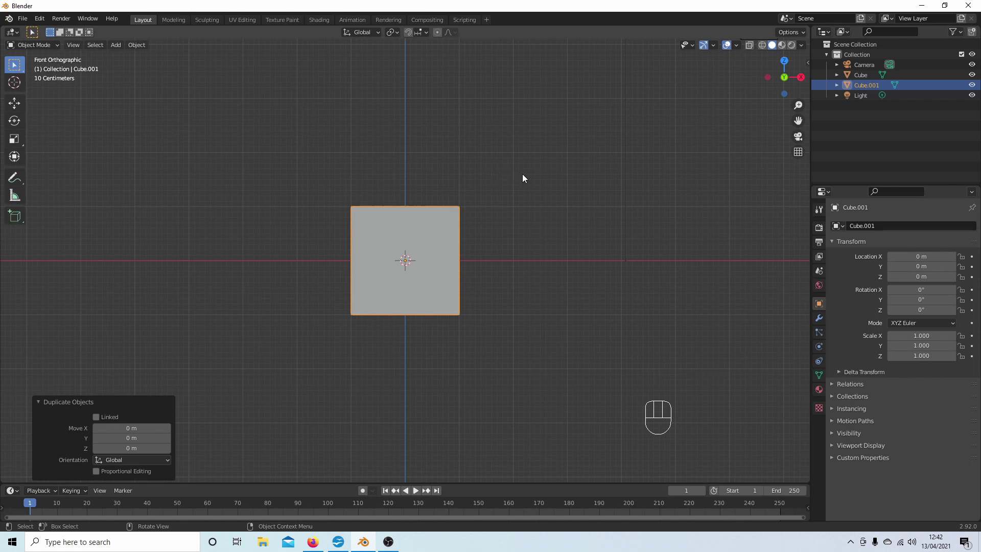
{"action": "key", "text": "g"}
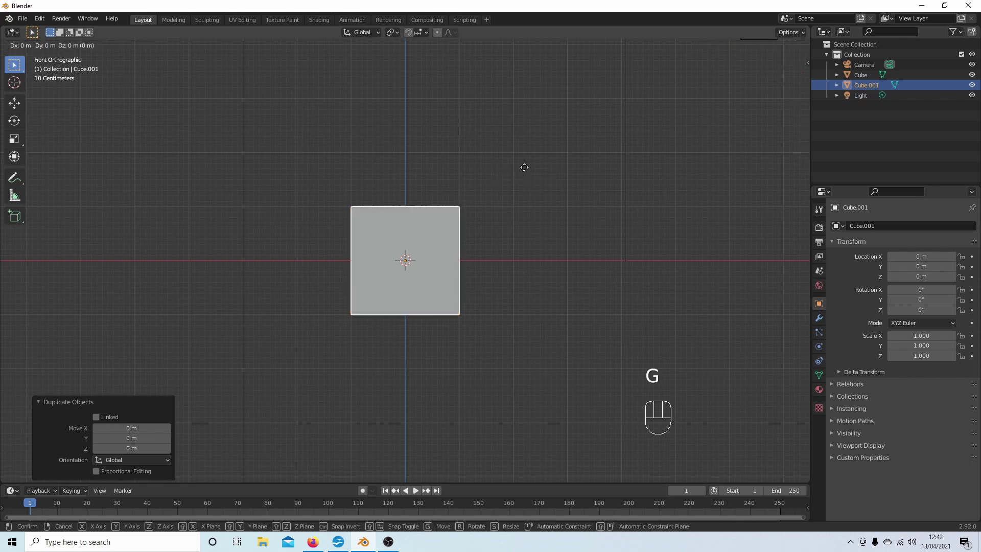
{"action": "left_click", "coordinate": [349, 320]}
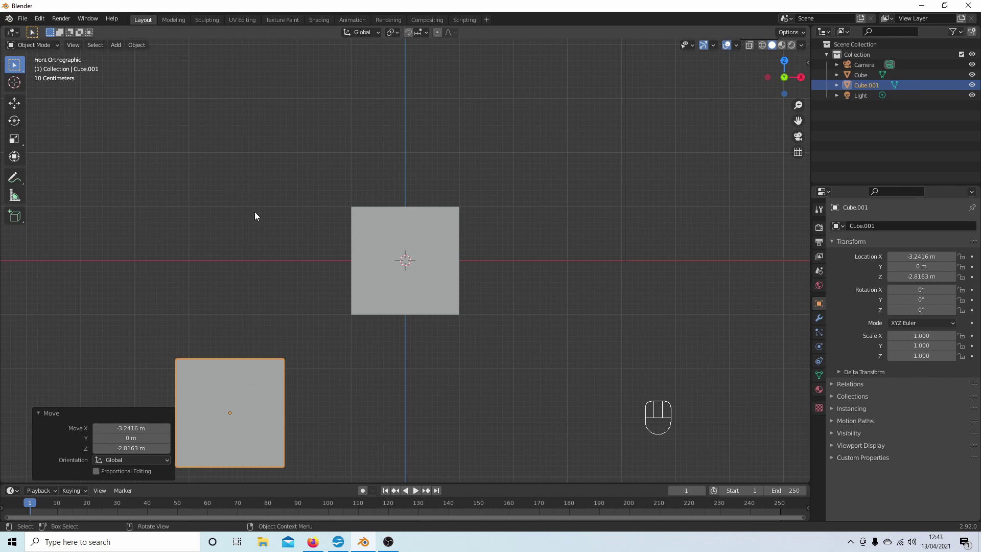
Round Cube.001's mesh into a sphere using To Sphere at factor 1.000.
{"action": "key", "text": "Tab"}
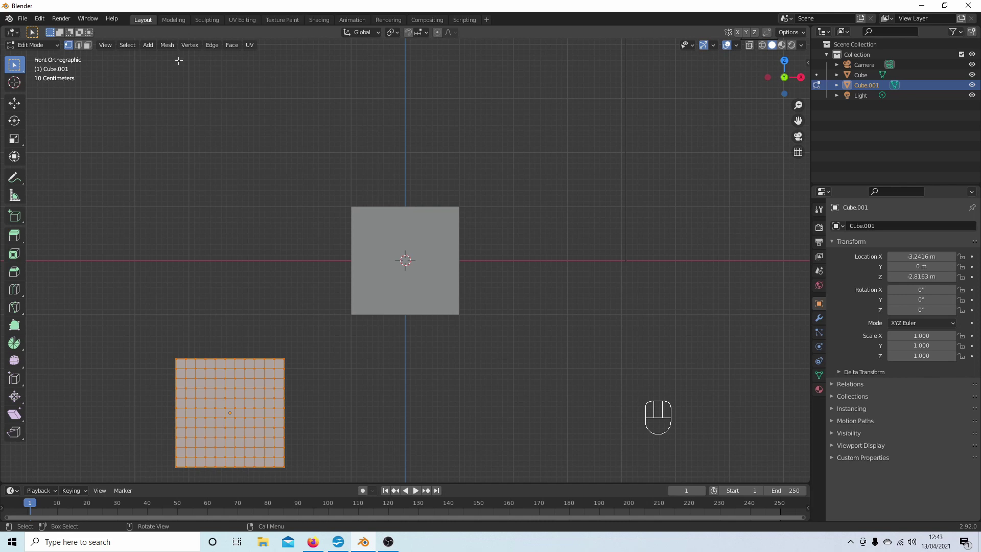
{"action": "left_click", "coordinate": [169, 45]}
{"action": "mouse_move", "coordinate": [170, 56]}
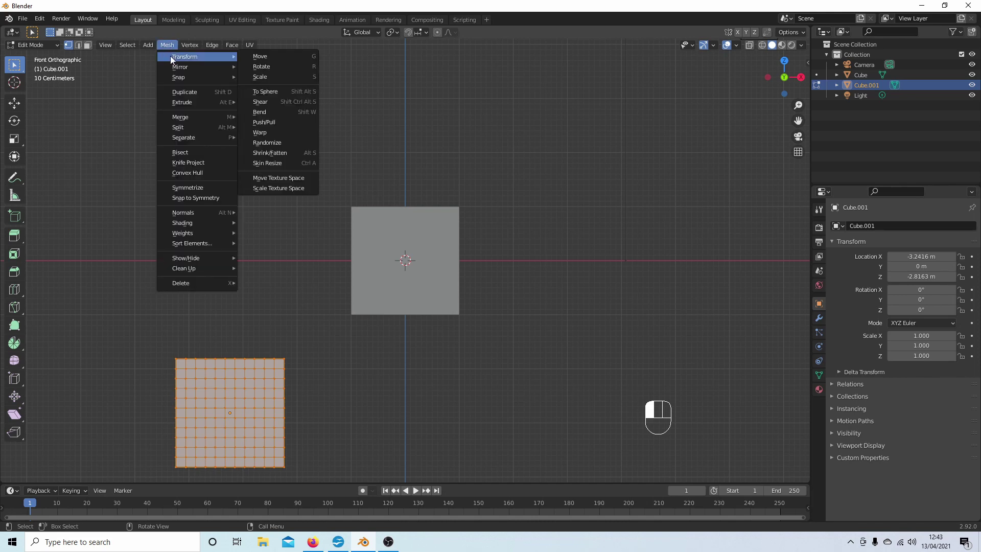
{"action": "left_click", "coordinate": [262, 91]}
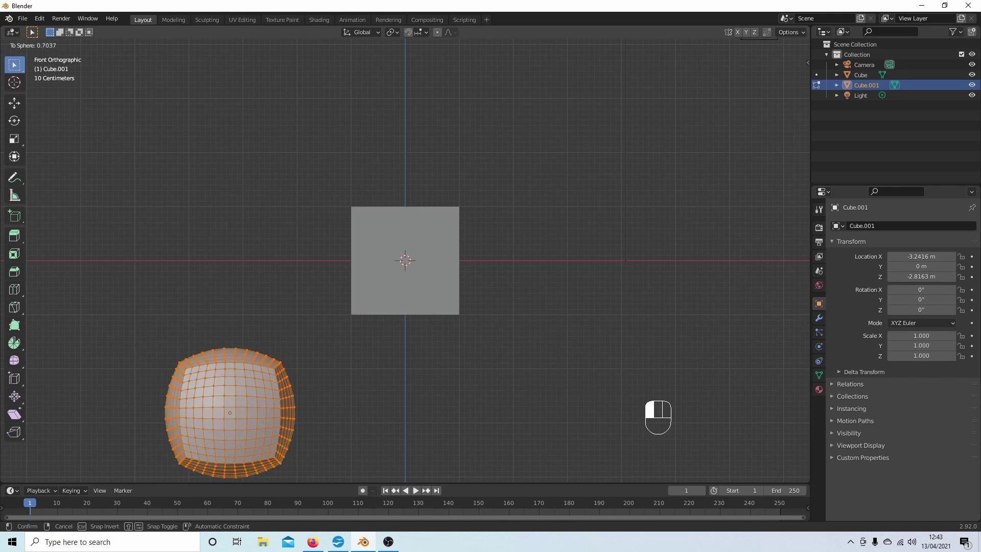
{"action": "left_click", "coordinate": [755, 142]}
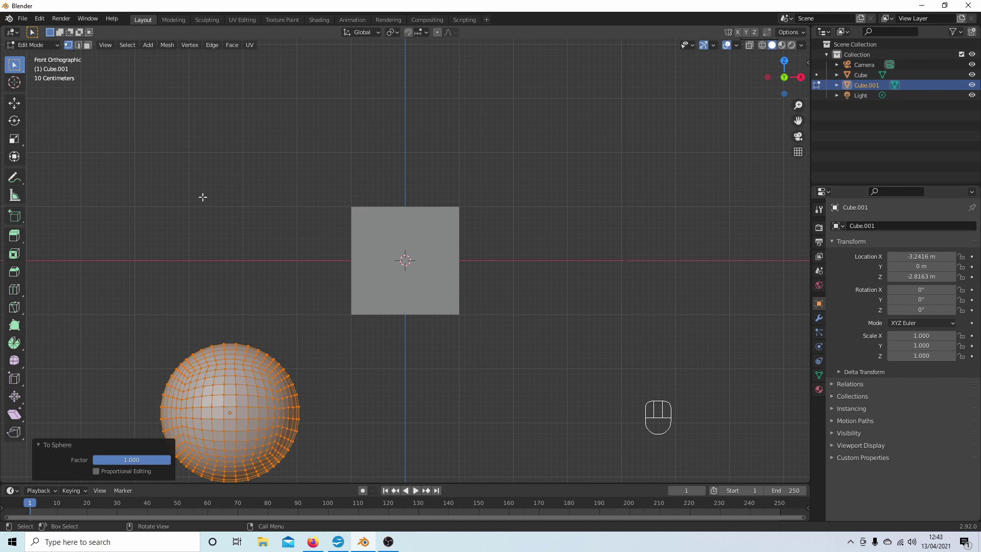
{"action": "key", "text": "Tab"}
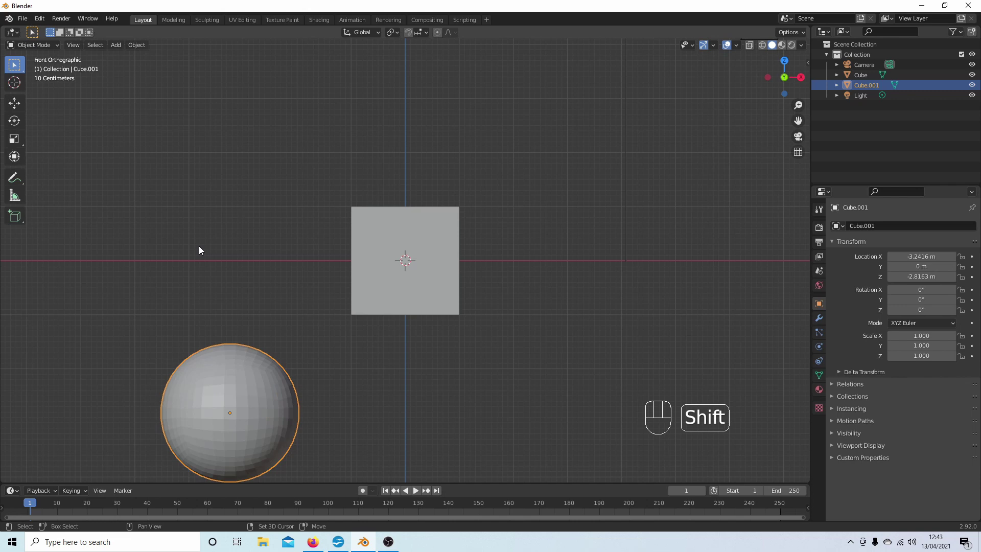
Duplicate the sphere as Cube.002 and move it to X 3.4495 m, Z -2.6651 m.
{"action": "middle_click_drag", "start_coordinate": [204, 237], "coordinate": [215, 204], "text": "shift"}
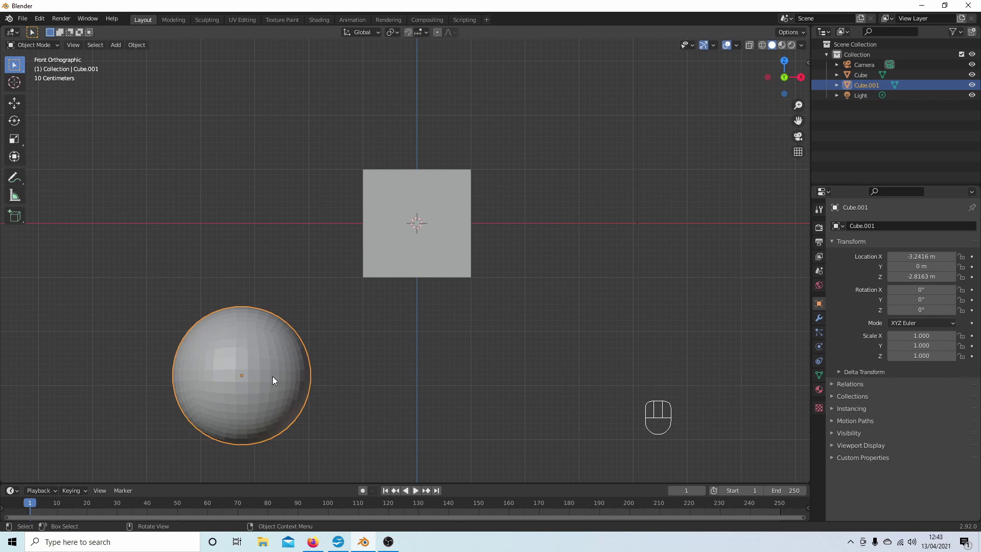
{"action": "key", "text": "shift+d"}
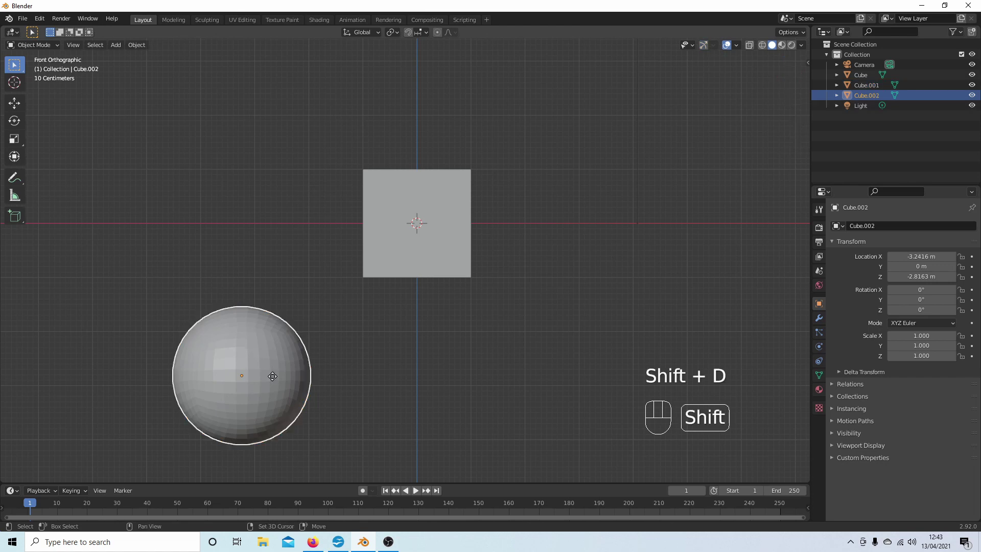
{"action": "left_click", "coordinate": [272, 376]}
{"action": "key", "text": "g"}
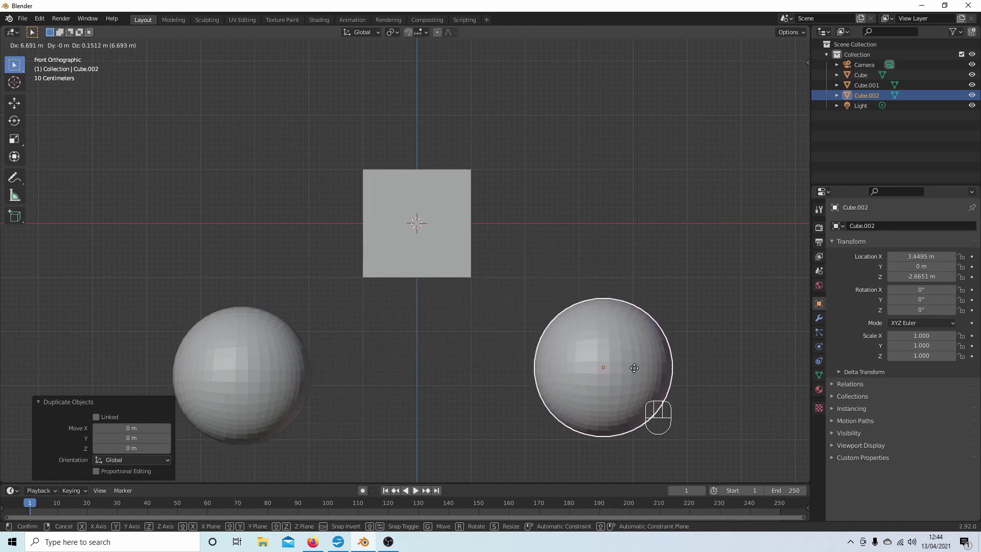
{"action": "left_click", "coordinate": [640, 359]}
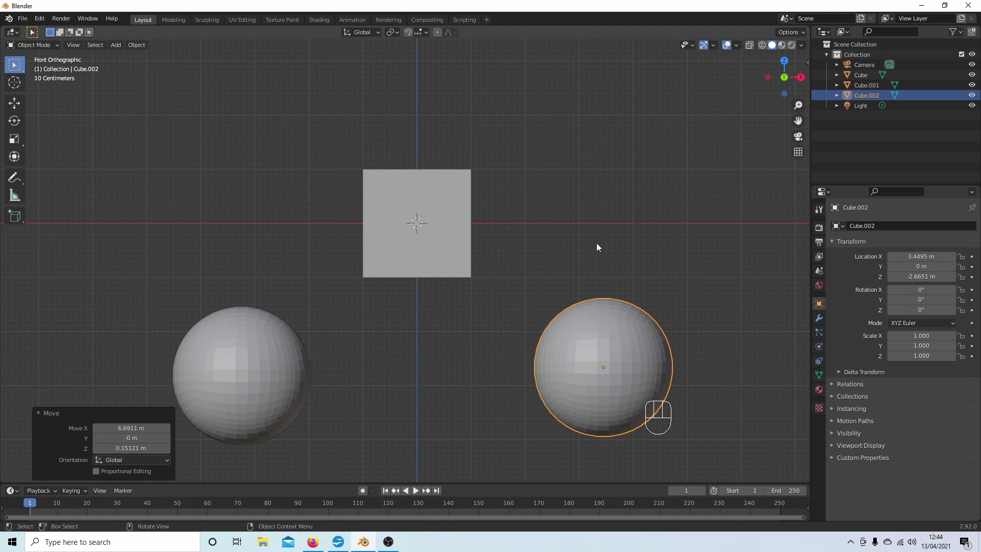
In Cube.002's Edit Mode, select the single face at the sphere's top from Top view.
{"action": "key", "text": "Tab"}
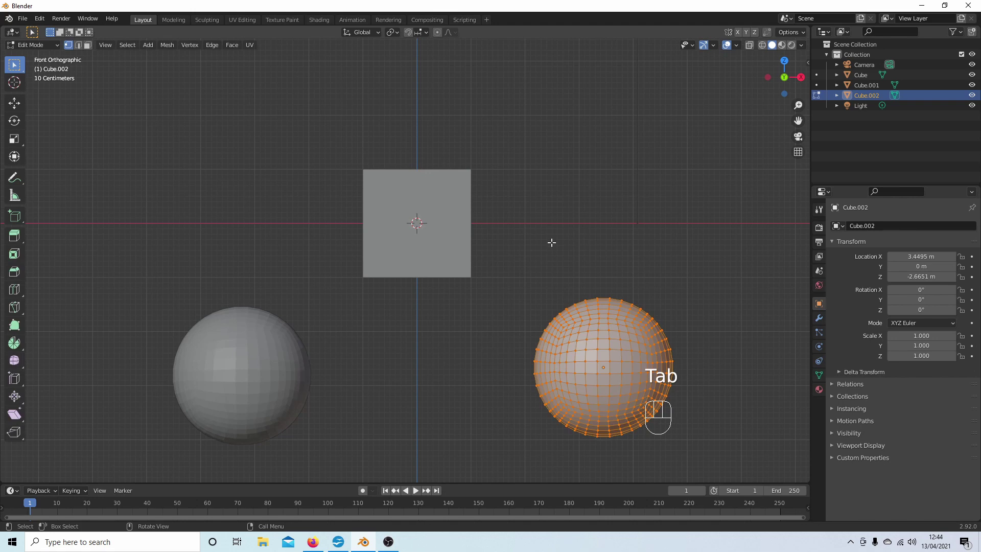
{"action": "key", "text": "KP_7"}
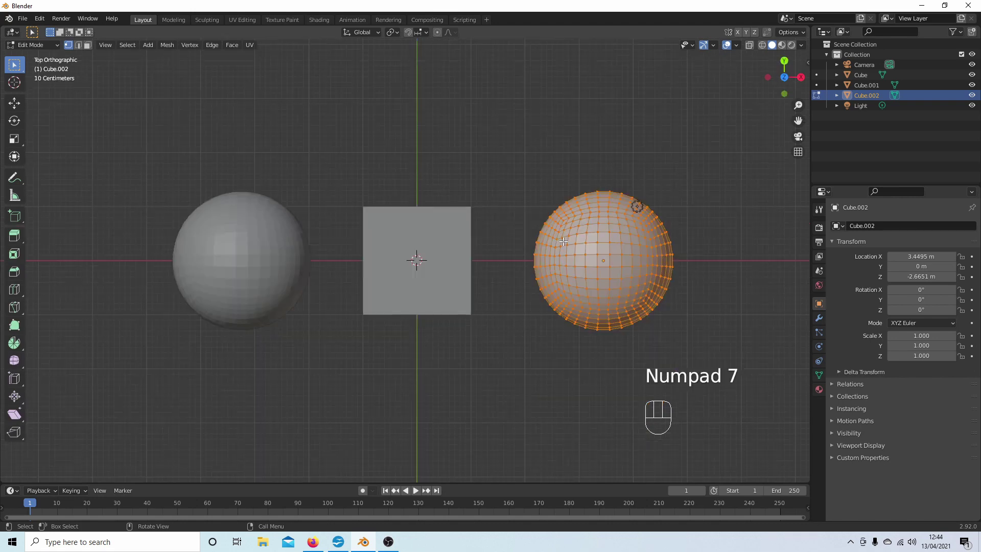
{"action": "left_click", "coordinate": [87, 44]}
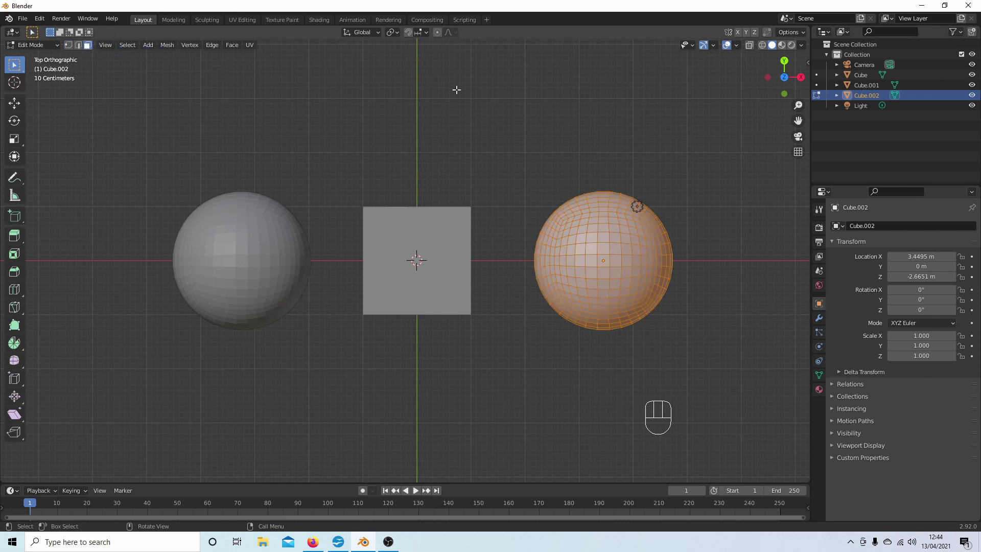
{"action": "left_click", "coordinate": [603, 260]}
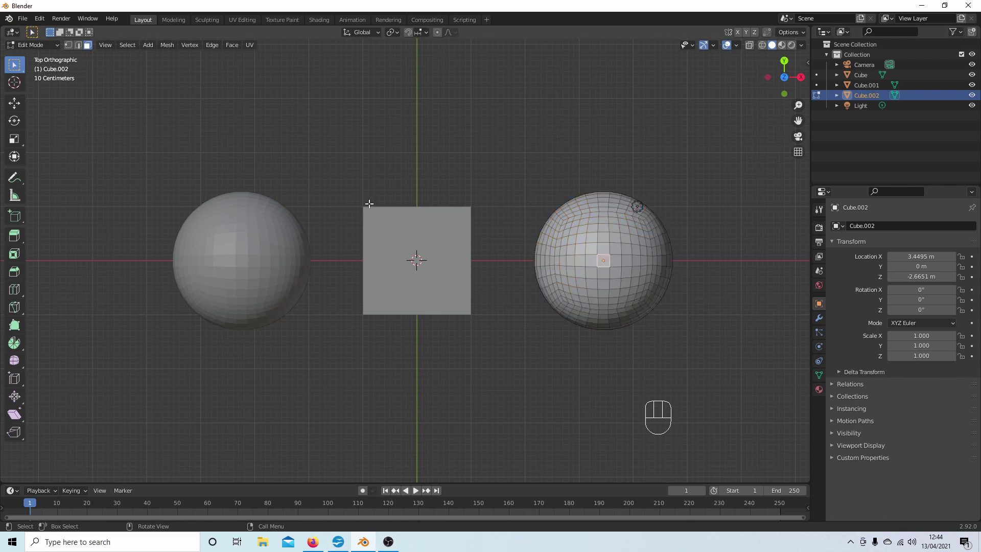
Return to Front Orthographic view and enable Proportional Editing.
{"action": "key", "text": "KP_1"}
{"action": "key", "text": "KP_0"}
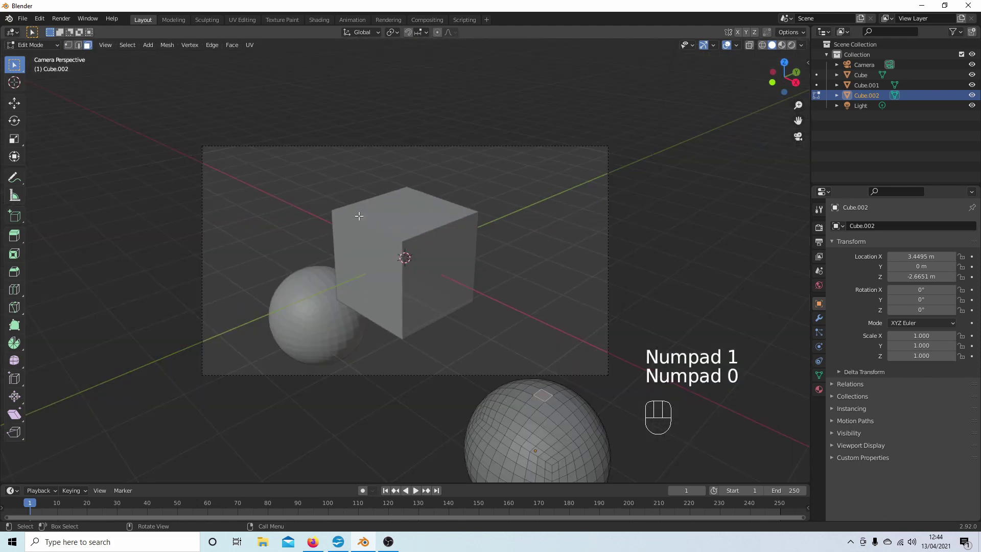
{"action": "key", "text": "KP_1"}
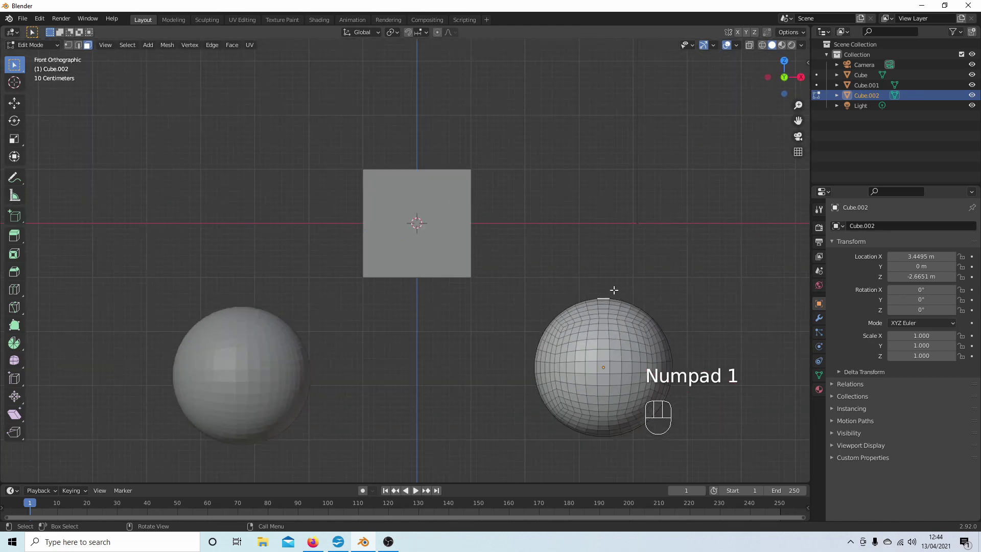
{"action": "left_click", "coordinate": [437, 31]}
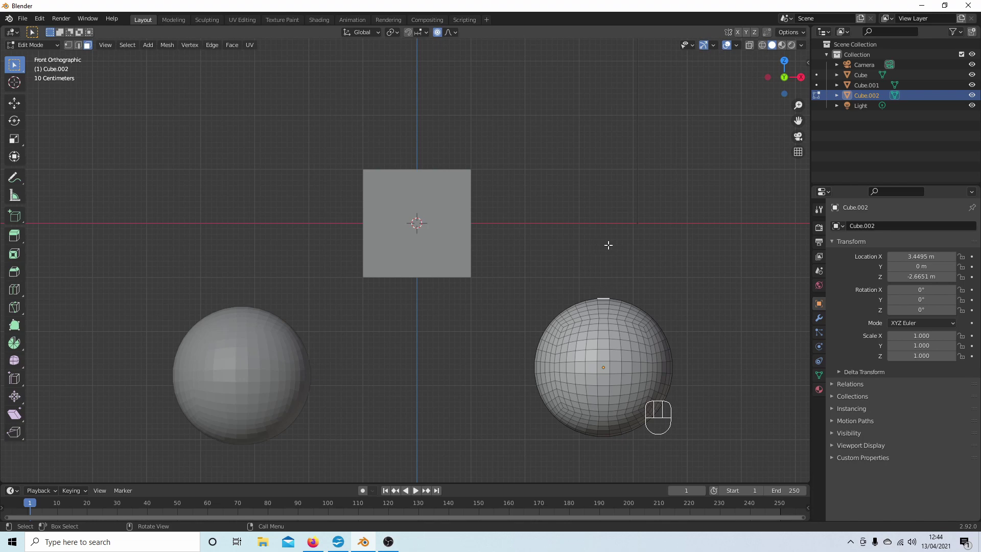
Move the sphere's top up 0.5954 m along Z with proportional size 2.144.
{"action": "key", "text": "g"}
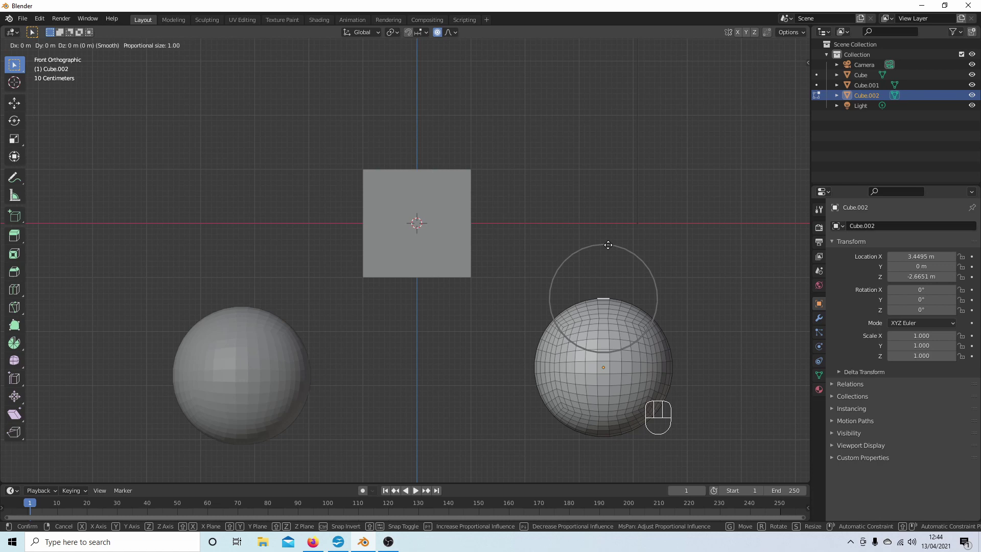
{"action": "key", "text": "z"}
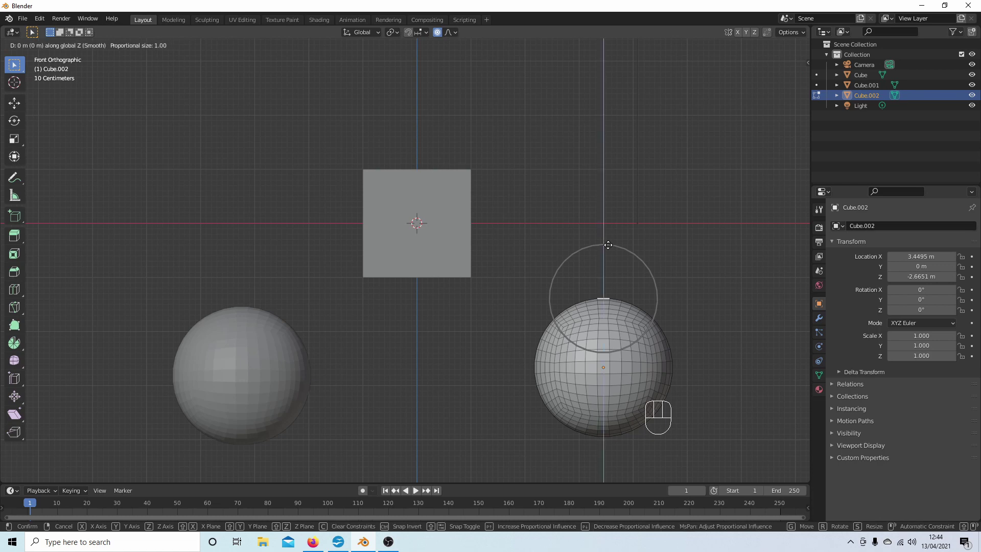
{"action": "scroll", "coordinate": [605, 213], "scroll_direction": "down", "scroll_amount": 3}
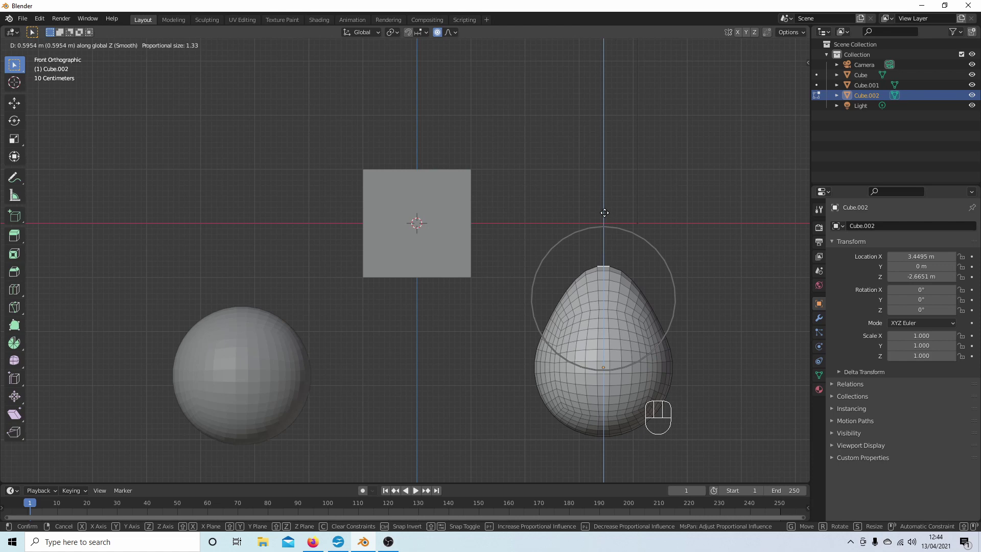
{"action": "scroll", "coordinate": [605, 212], "scroll_direction": "down", "scroll_amount": 3}
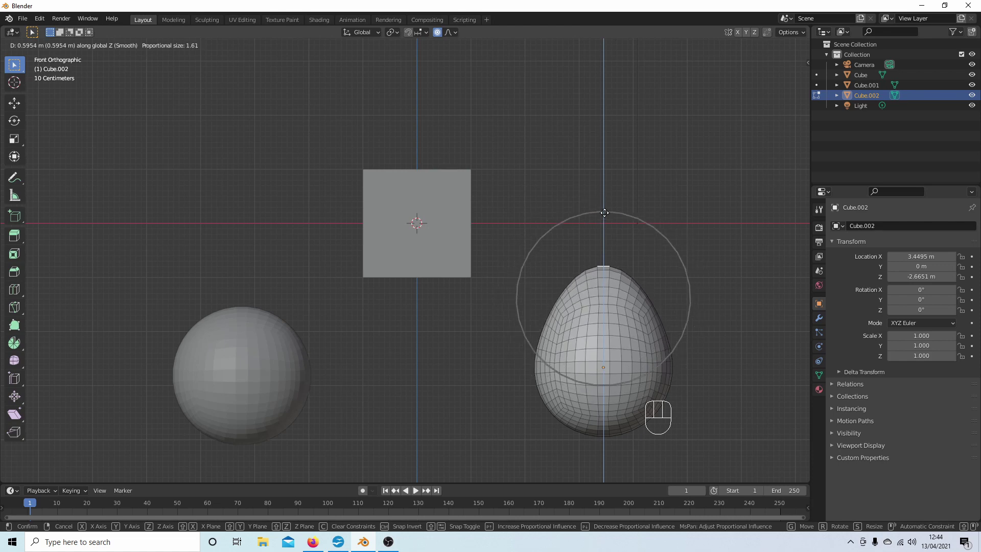
{"action": "scroll", "coordinate": [604, 212], "scroll_direction": "down", "scroll_amount": 3}
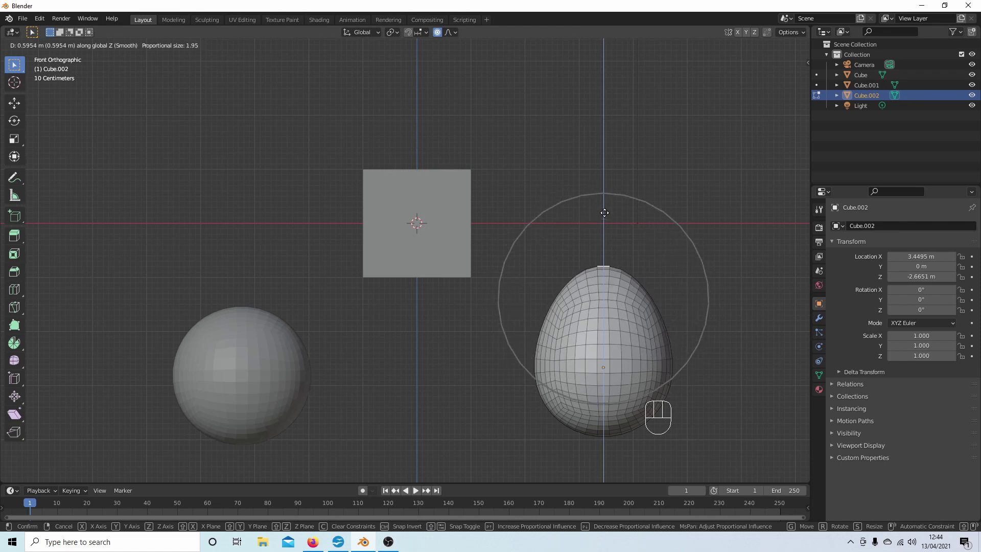
{"action": "scroll", "coordinate": [604, 213], "scroll_direction": "down", "scroll_amount": 1}
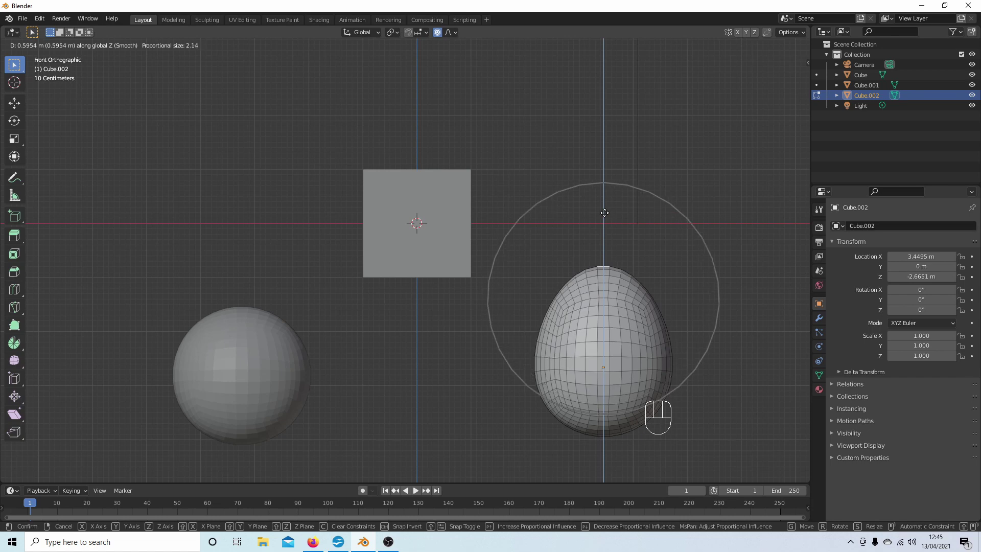
{"action": "left_click", "coordinate": [605, 212]}
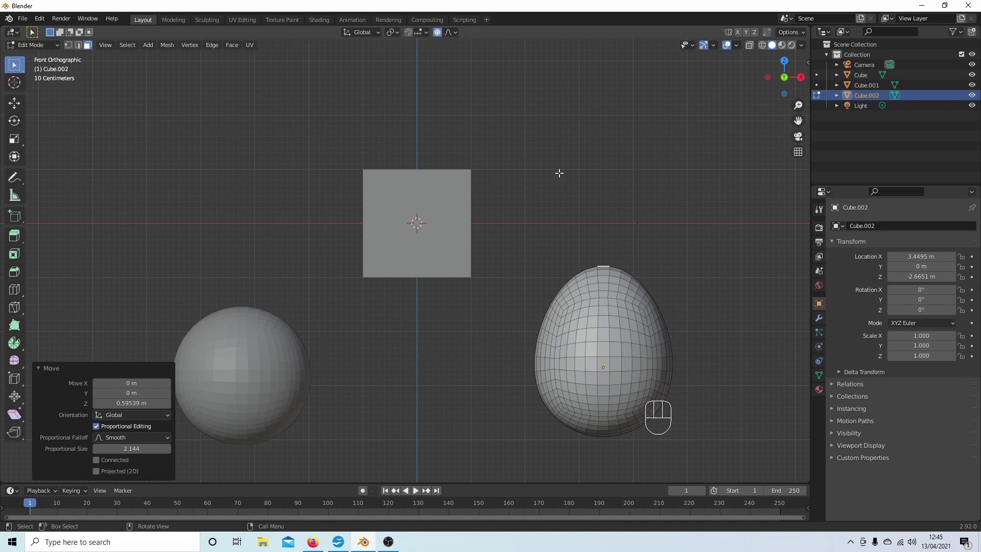
Return to Object Mode and select the sphere, the egg, then the cube as active object.
{"action": "key", "text": "Tab"}
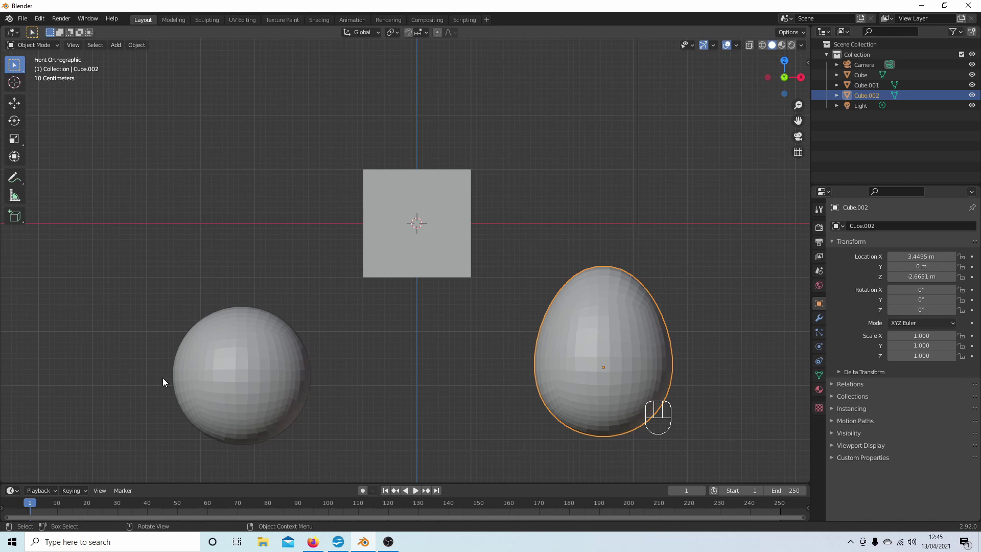
{"action": "left_click", "coordinate": [226, 365]}
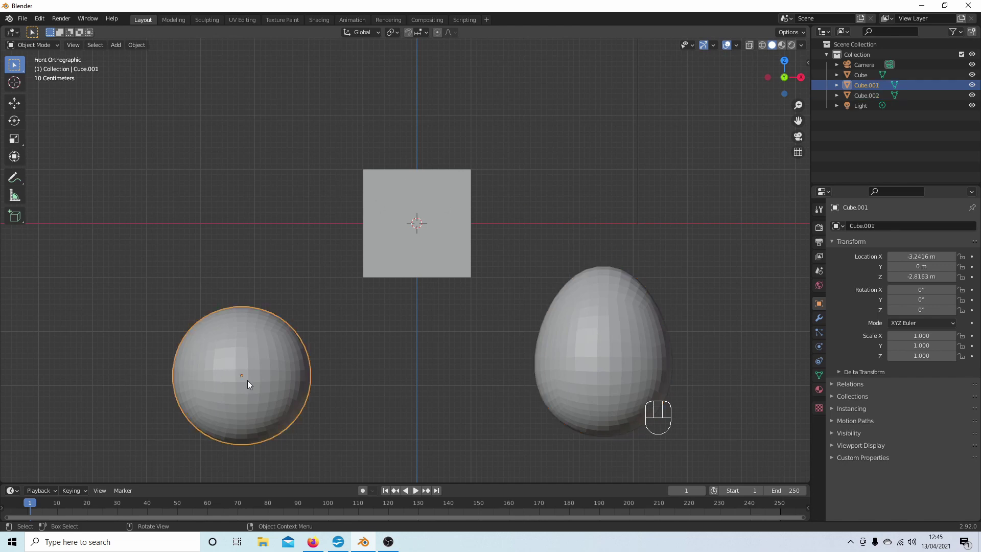
{"action": "key", "text": "shift"}
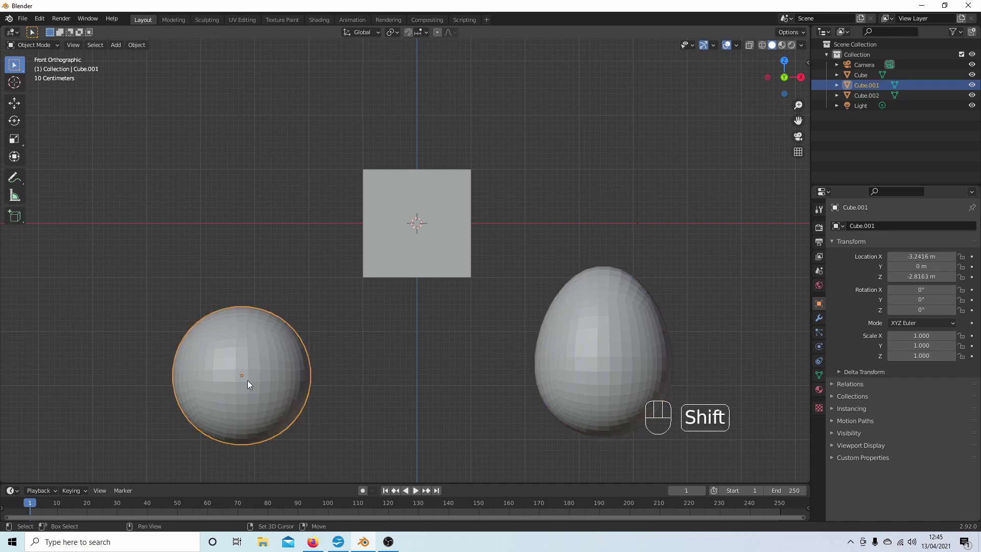
{"action": "left_click", "coordinate": [586, 338], "text": "shift"}
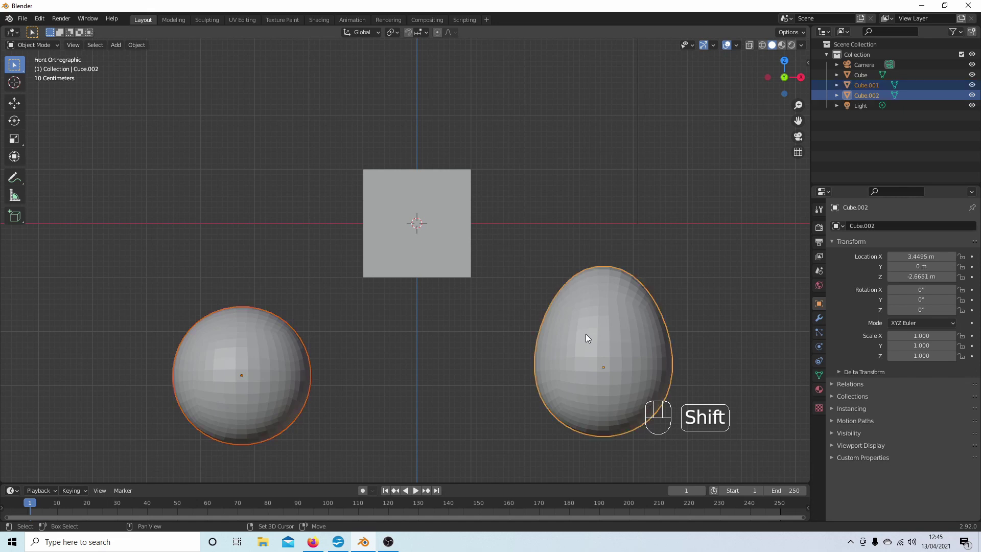
{"action": "left_click", "coordinate": [388, 218], "text": "shift"}
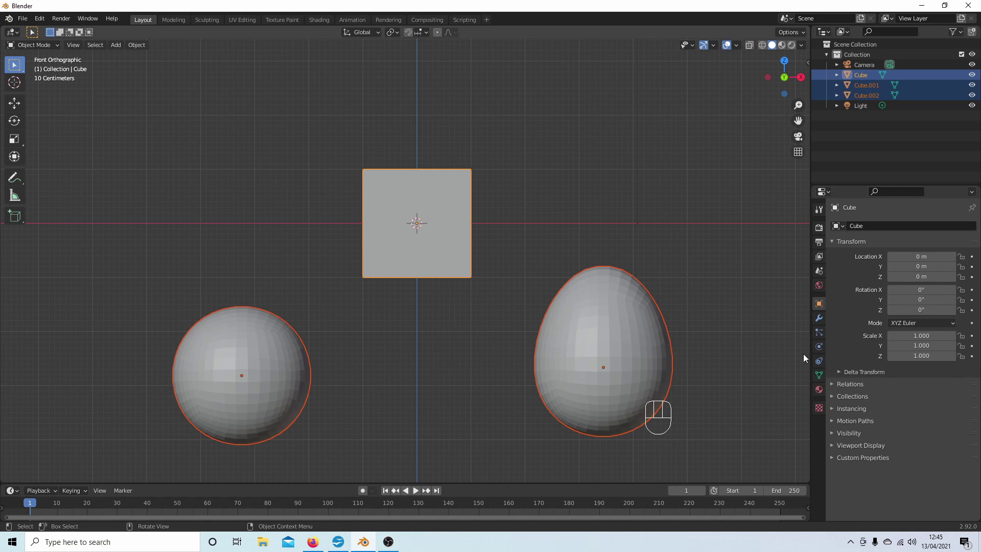
Add the sphere and egg to the cube as shape keys with Join as Shapes.
{"action": "left_click", "coordinate": [819, 376]}
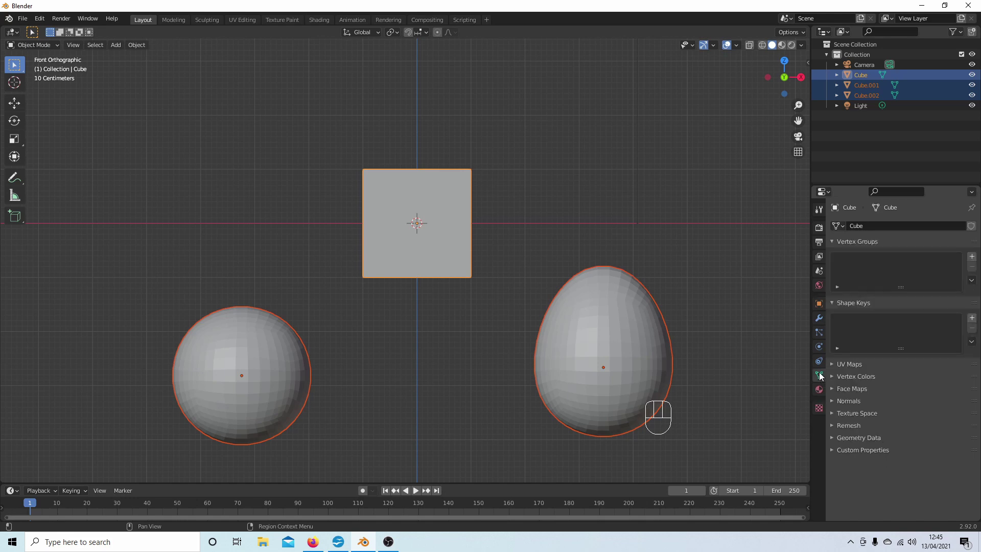
{"action": "left_click", "coordinate": [972, 341]}
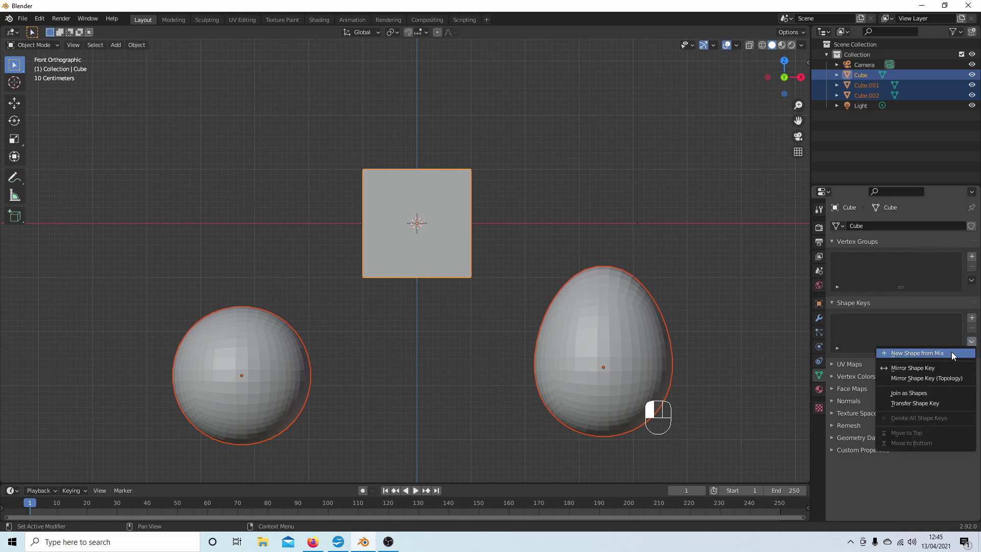
{"action": "left_click", "coordinate": [921, 393]}
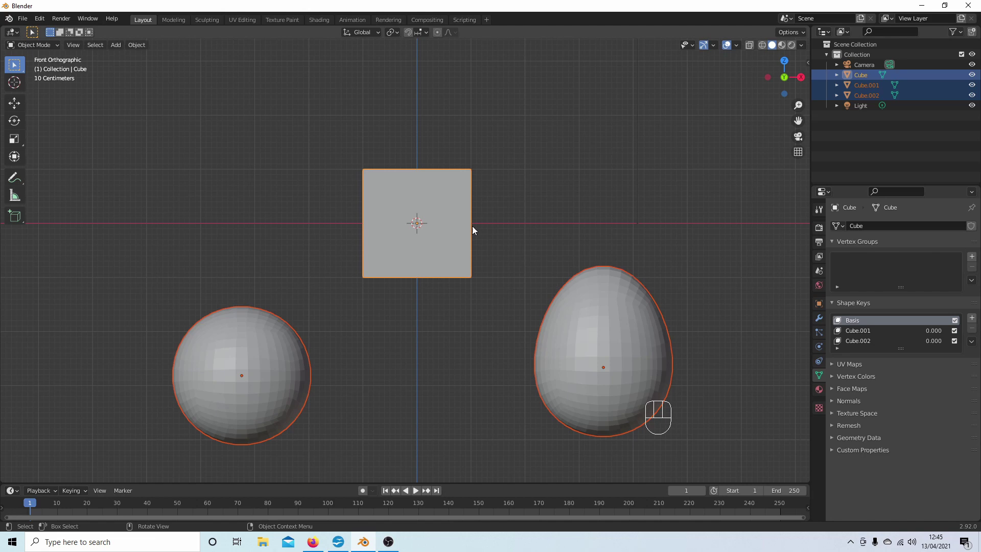
Test the Cube.001 and Cube.002 shape key values, leaving both at 0.000.
{"action": "left_click", "coordinate": [859, 332]}
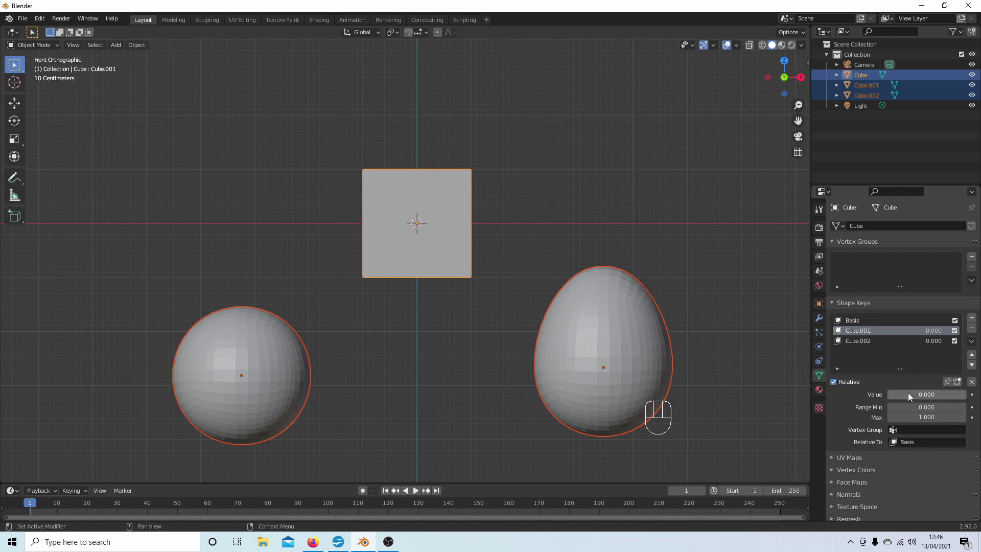
{"action": "left_click_drag", "start_coordinate": [909, 392], "coordinate": [888, 393]}
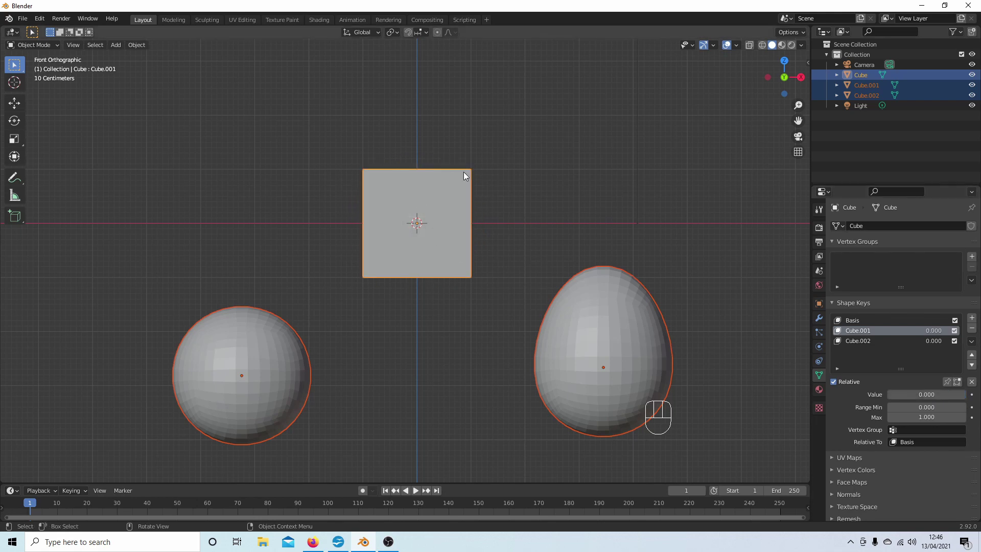
{"action": "left_click", "coordinate": [857, 342]}
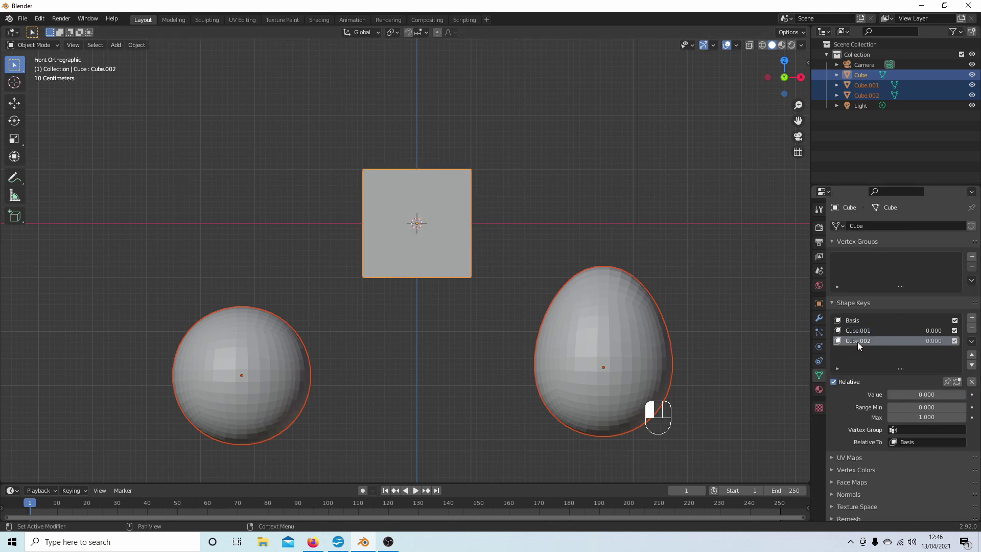
{"action": "mouse_move", "coordinate": [903, 393]}
{"action": "left_mouse_down"}
{"action": "mouse_move", "coordinate": [963, 393]}
{"action": "mouse_move", "coordinate": [889, 393]}
{"action": "left_mouse_up"}
{"action": "left_click", "coordinate": [849, 330]}
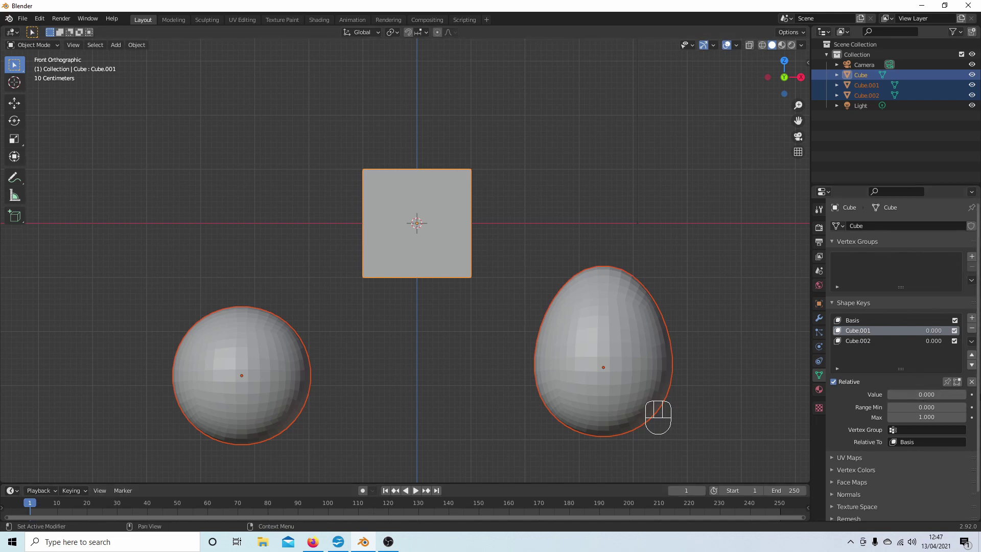
Key the Cube.001 shape key at 0.000 on frame 1 and 1.000 on frame 100.
{"action": "left_click", "coordinate": [973, 398]}
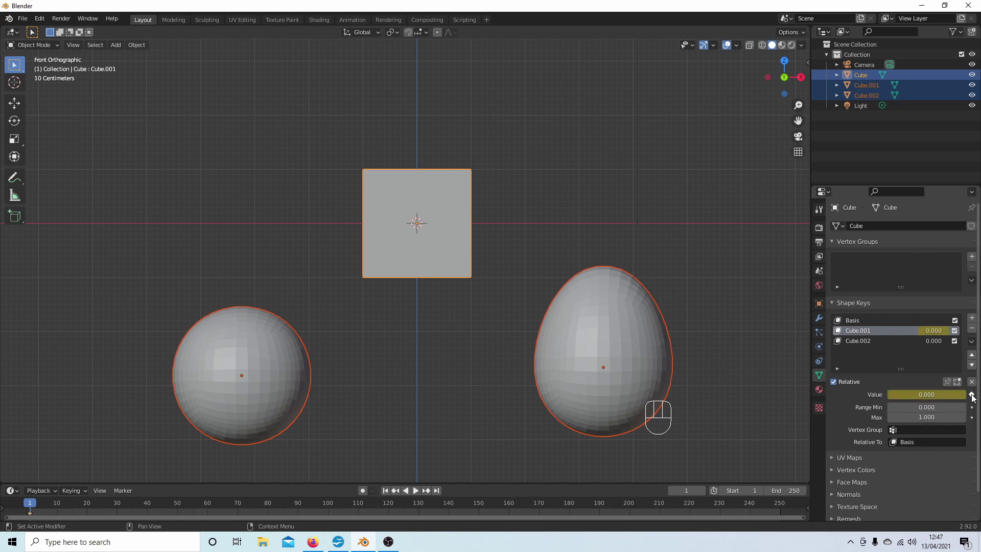
{"action": "left_click", "coordinate": [329, 499]}
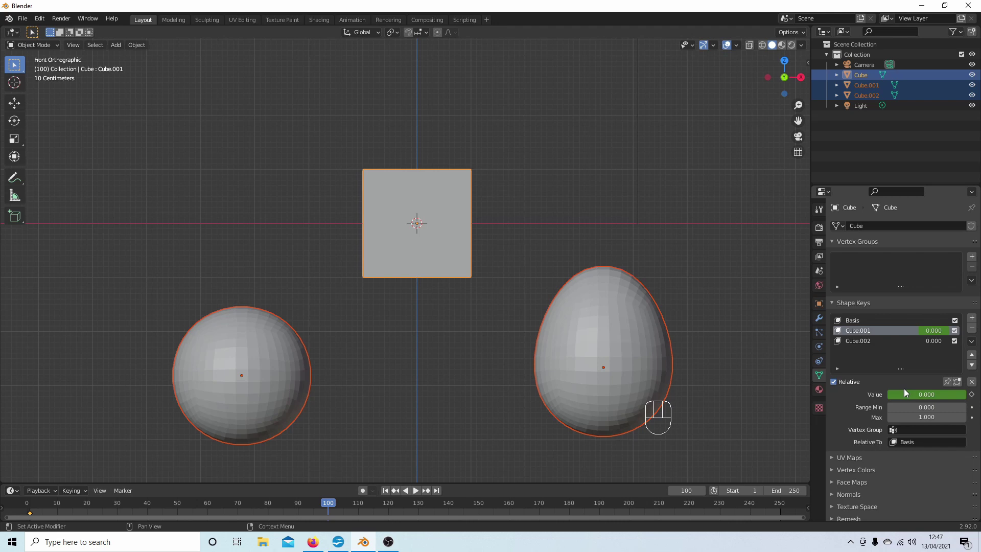
{"action": "left_click_drag", "start_coordinate": [902, 395], "coordinate": [968, 394]}
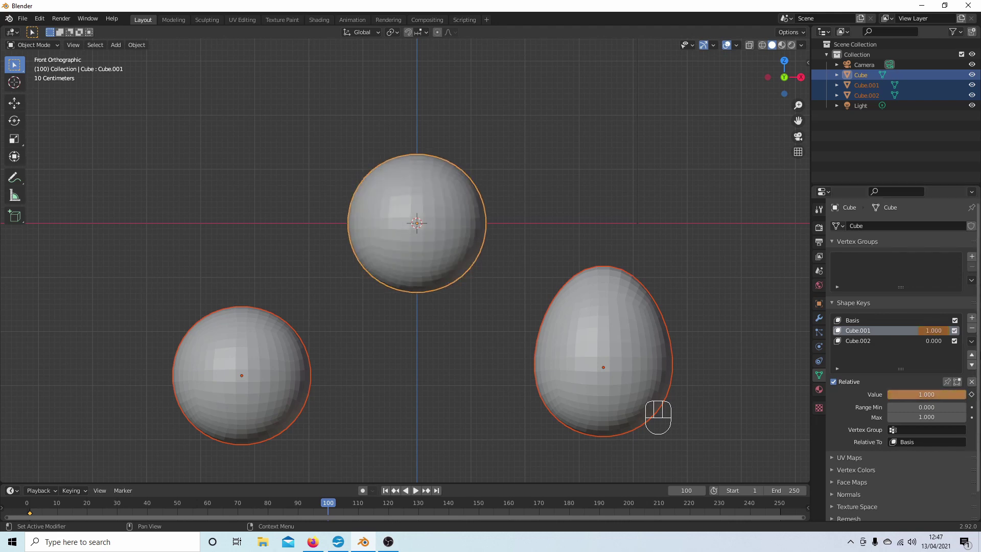
{"action": "left_click", "coordinate": [972, 394]}
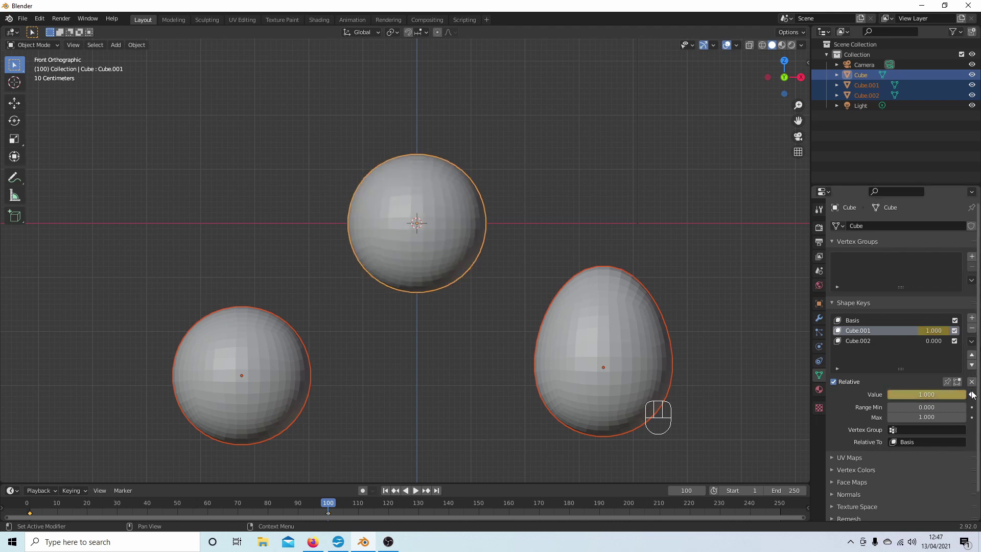
Replay the animation from frame 1 to preview the cube-to-sphere morph, then stop.
{"action": "left_click", "coordinate": [385, 490]}
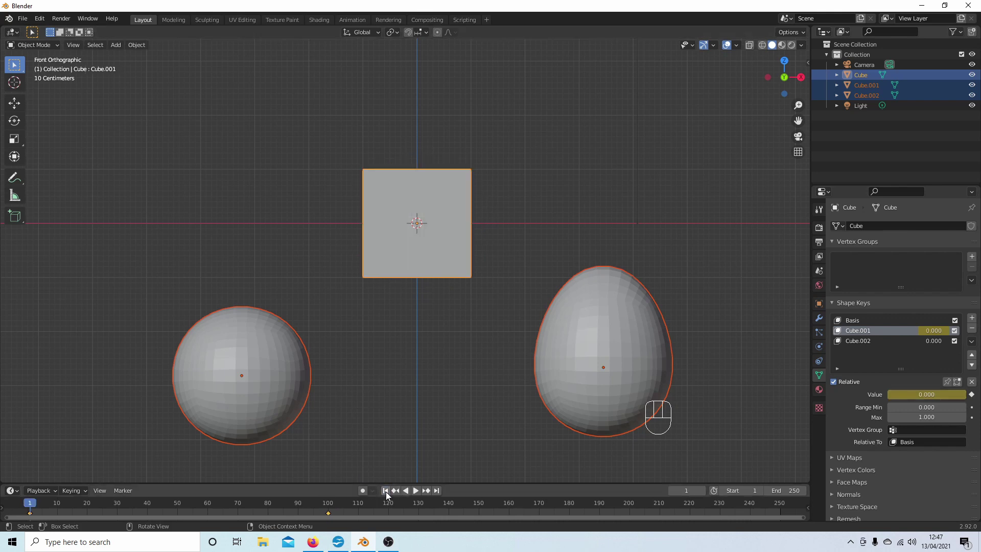
{"action": "left_click", "coordinate": [416, 490]}
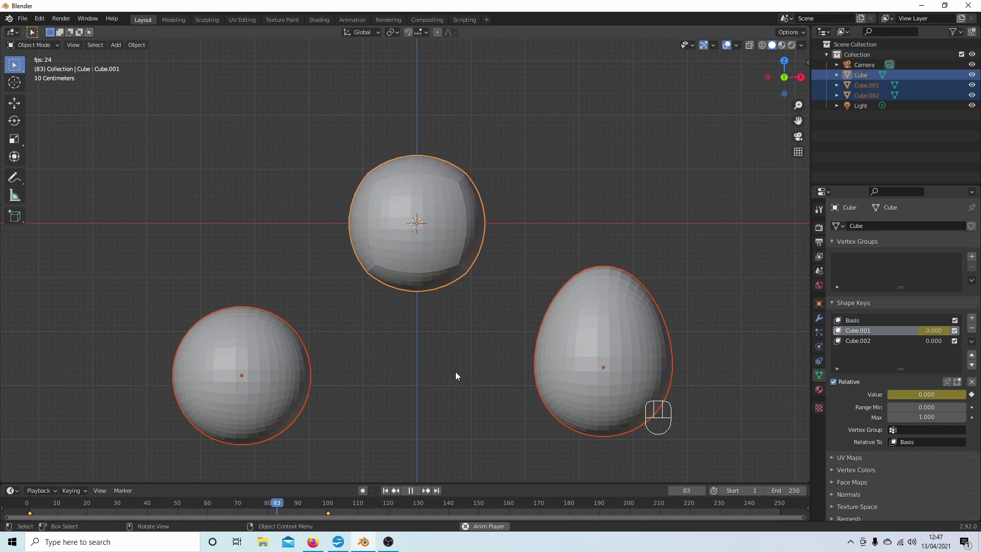
{"action": "left_click", "coordinate": [413, 490]}
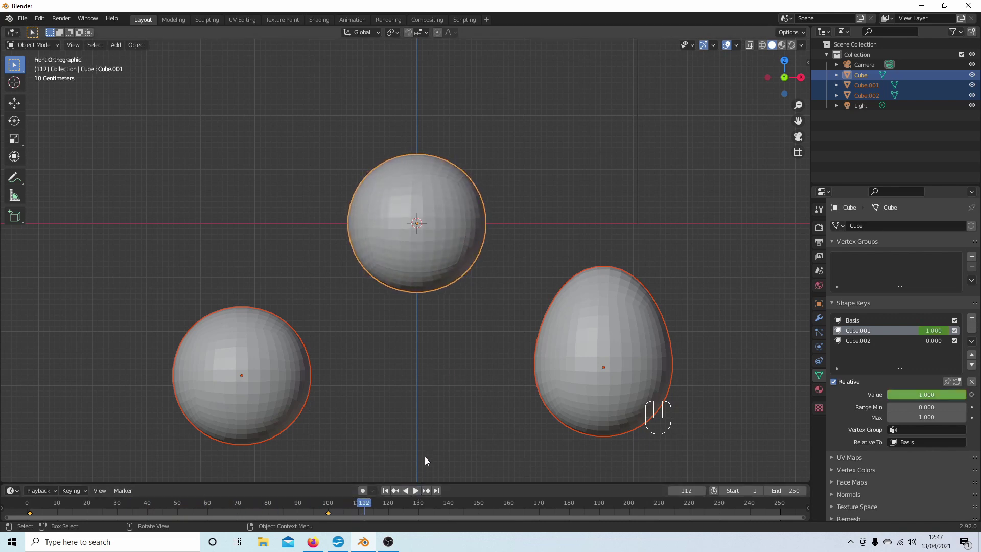
Jump back to the frame 100 keyframe, where Cube.001 is 1.000 and the cube is spherical.
{"action": "left_click", "coordinate": [394, 489]}
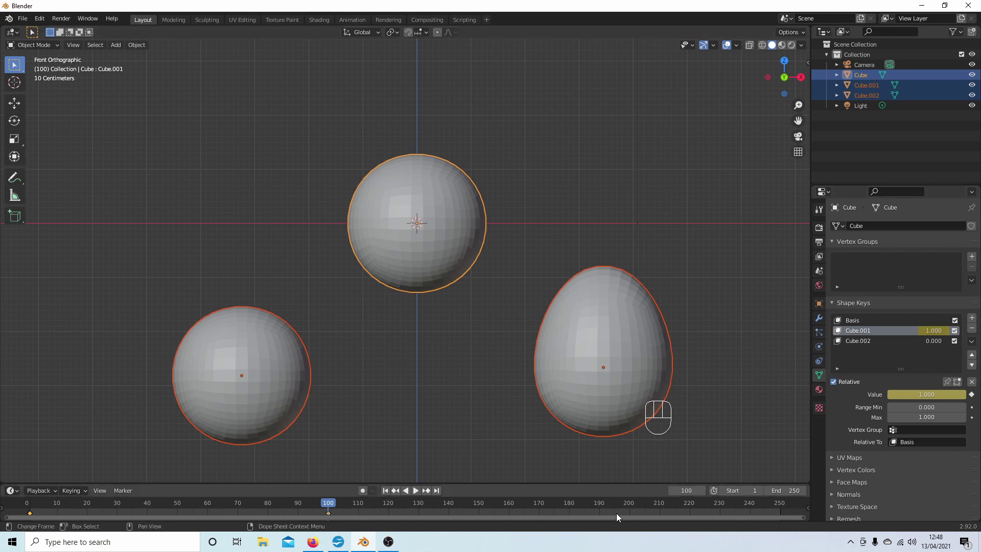
Key Cube.001 back to 0.000 at frame 200, then return to frame 100 with Cube.002 active.
{"action": "left_click", "coordinate": [630, 505]}
{"action": "left_click", "coordinate": [946, 396]}
{"action": "left_click_drag", "start_coordinate": [946, 396], "coordinate": [889, 393]}
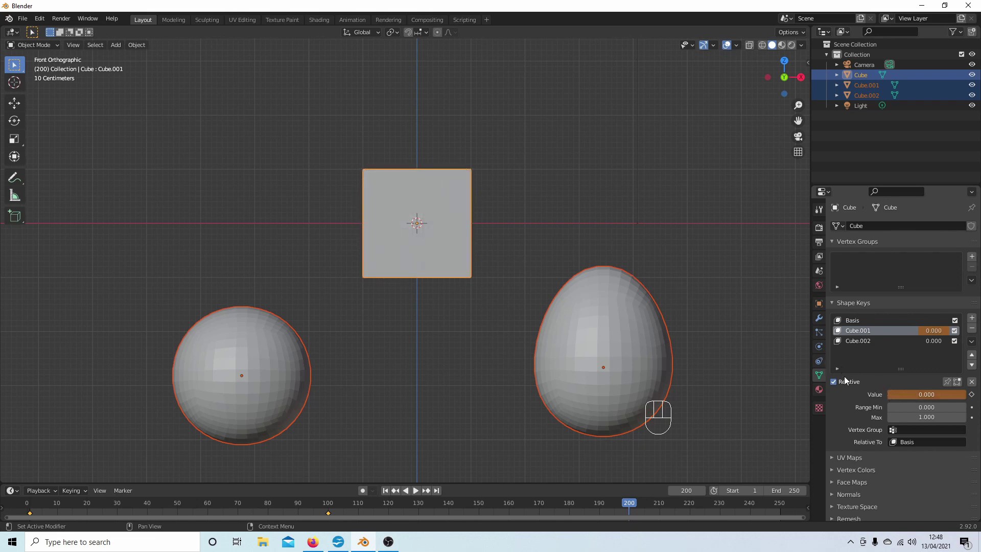
{"action": "left_click", "coordinate": [972, 394]}
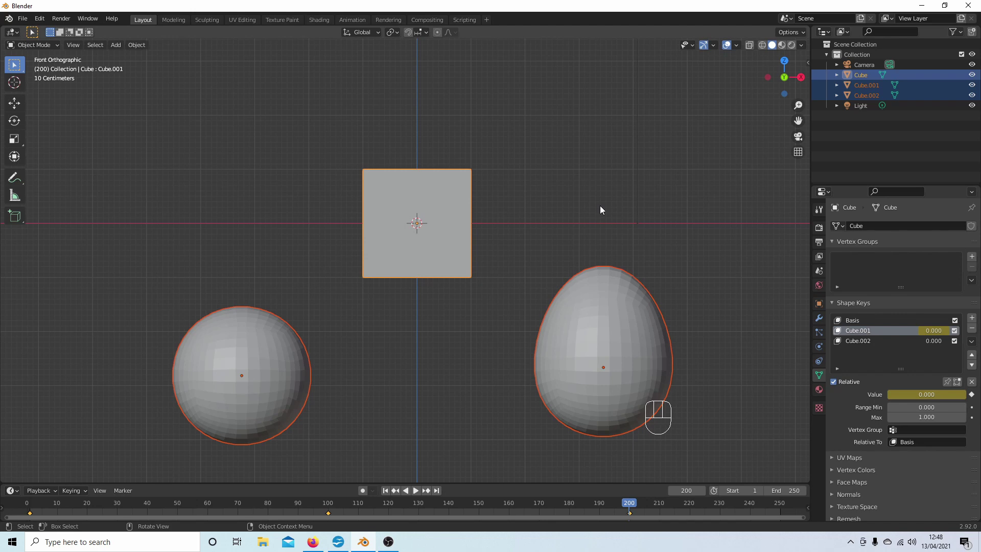
{"action": "left_click", "coordinate": [397, 490]}
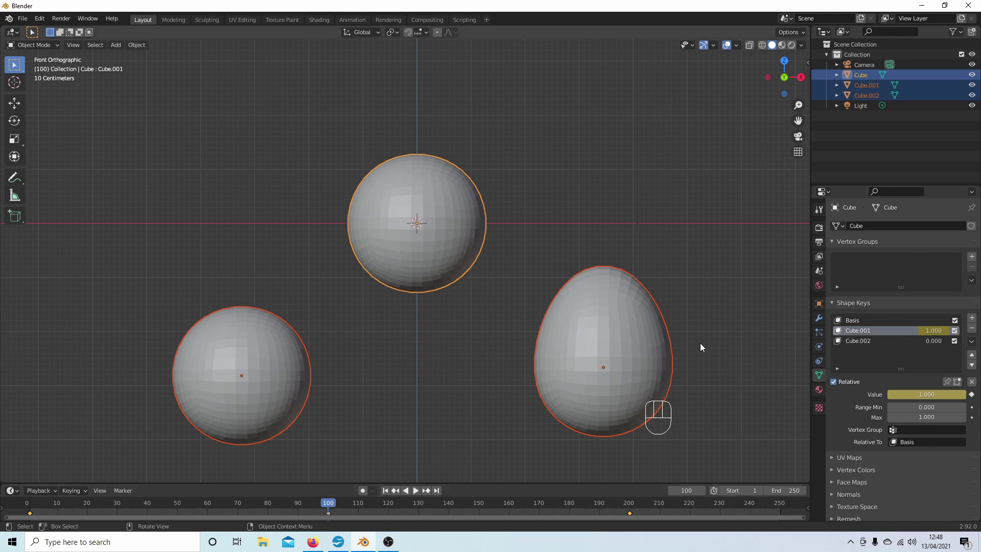
{"action": "left_click", "coordinate": [863, 342]}
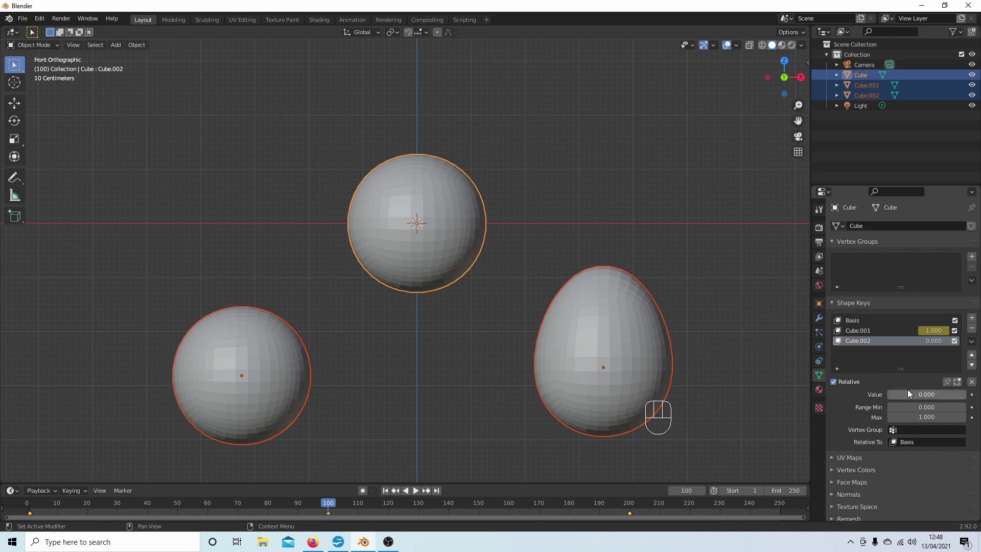
Key Cube.002 at 0.000 on frame 100 and 1.000 on frame 200, then play from frame 1.
{"action": "left_click", "coordinate": [971, 396]}
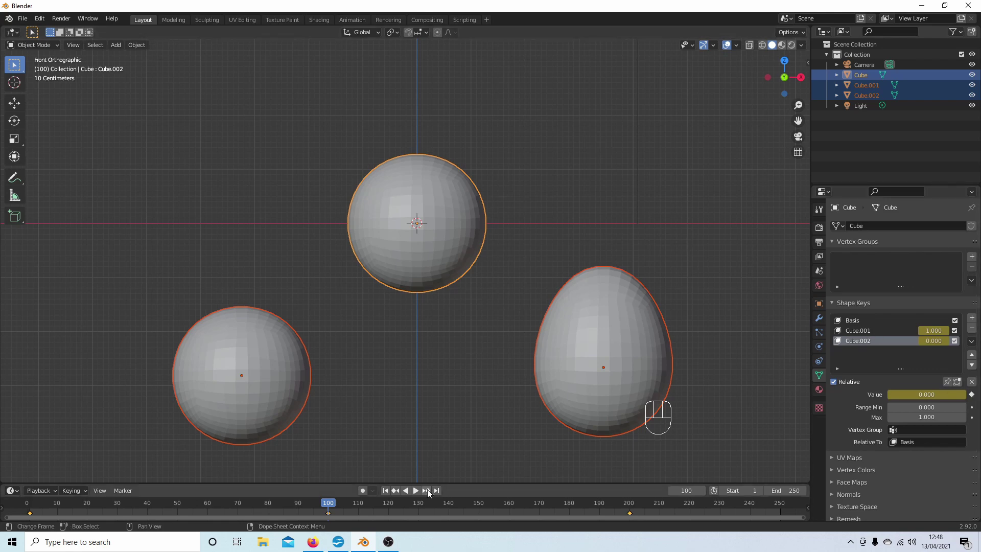
{"action": "left_click", "coordinate": [427, 491]}
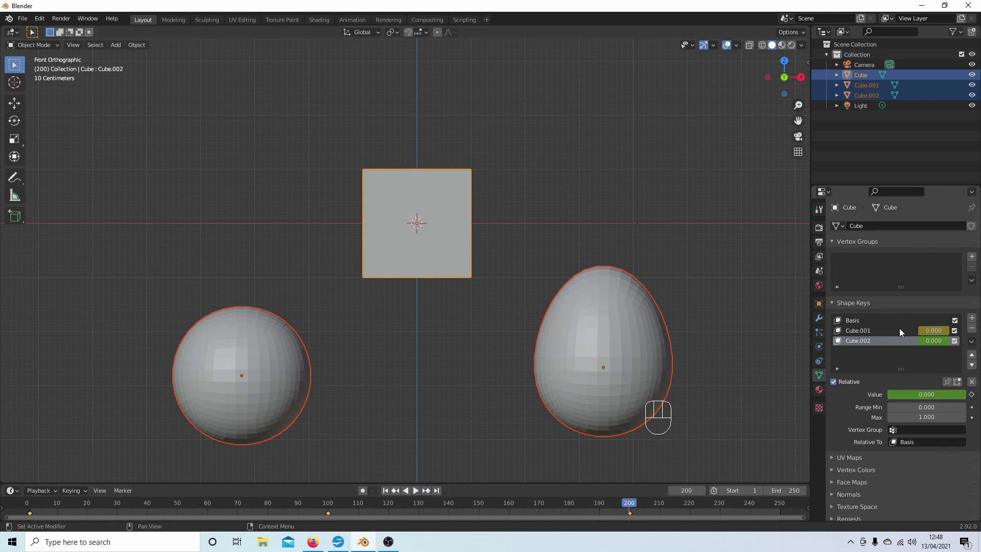
{"action": "left_click_drag", "start_coordinate": [897, 394], "coordinate": [964, 394]}
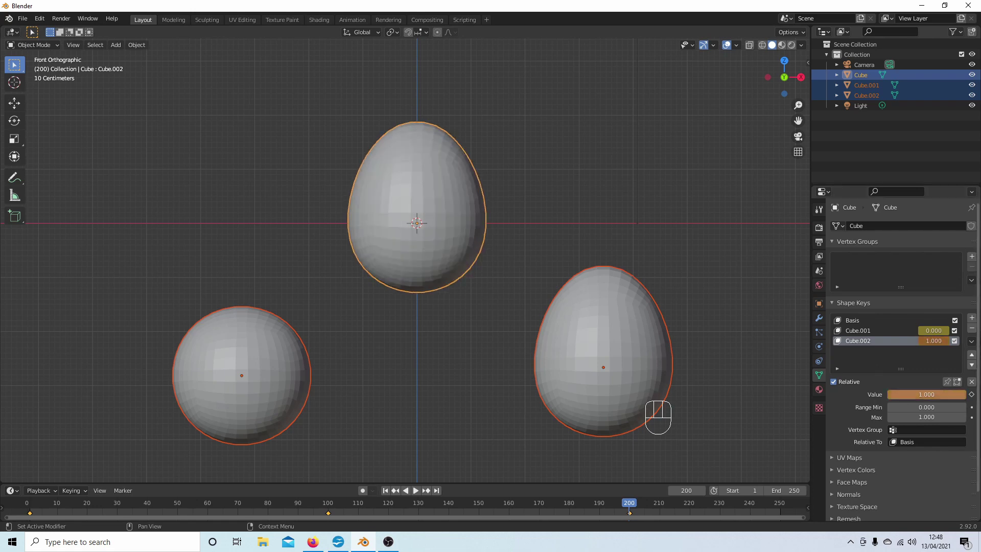
{"action": "left_click", "coordinate": [971, 394]}
{"action": "left_click", "coordinate": [385, 490]}
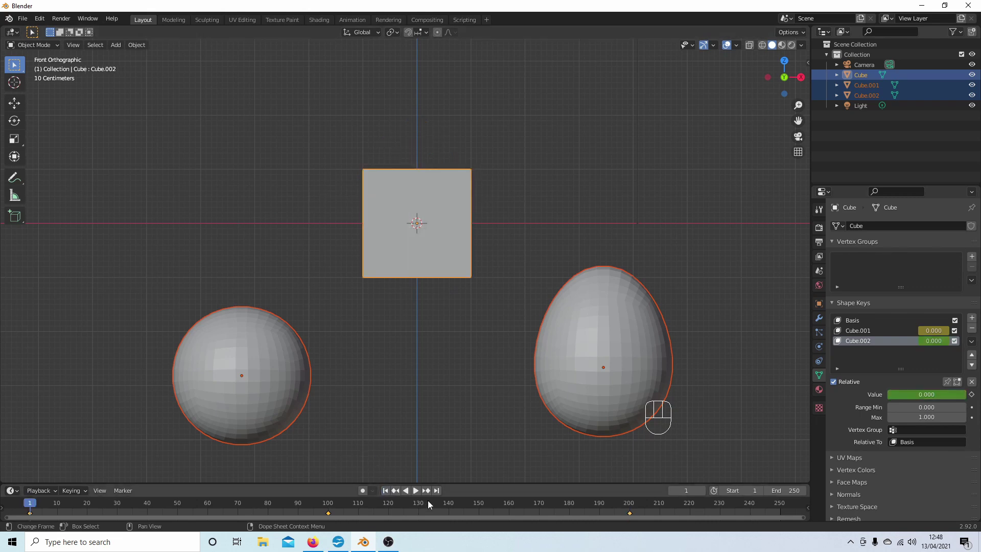
{"action": "left_click", "coordinate": [418, 492]}
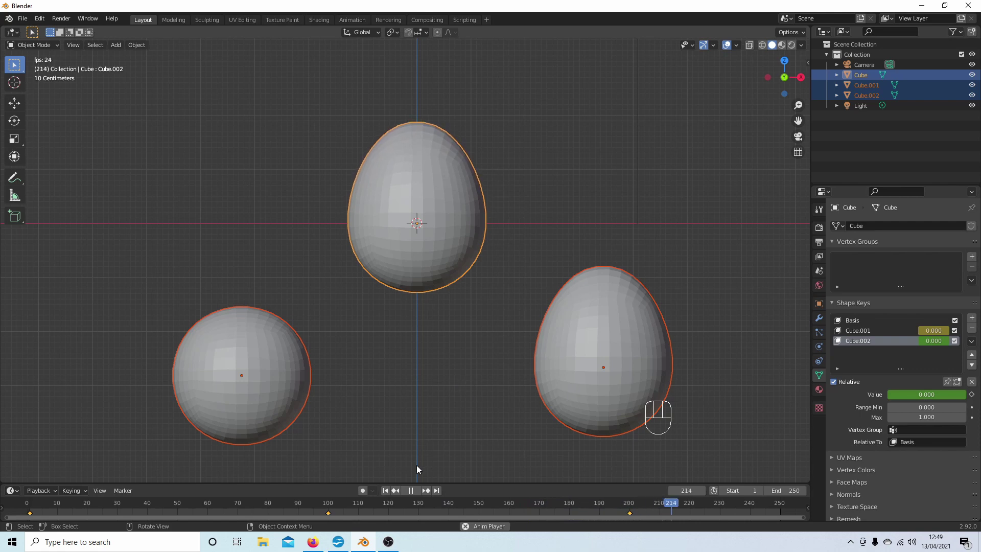
Stop playback, make the timeline taller, and replay from frame 1, pausing near frame 105.
{"action": "left_click", "coordinate": [411, 491]}
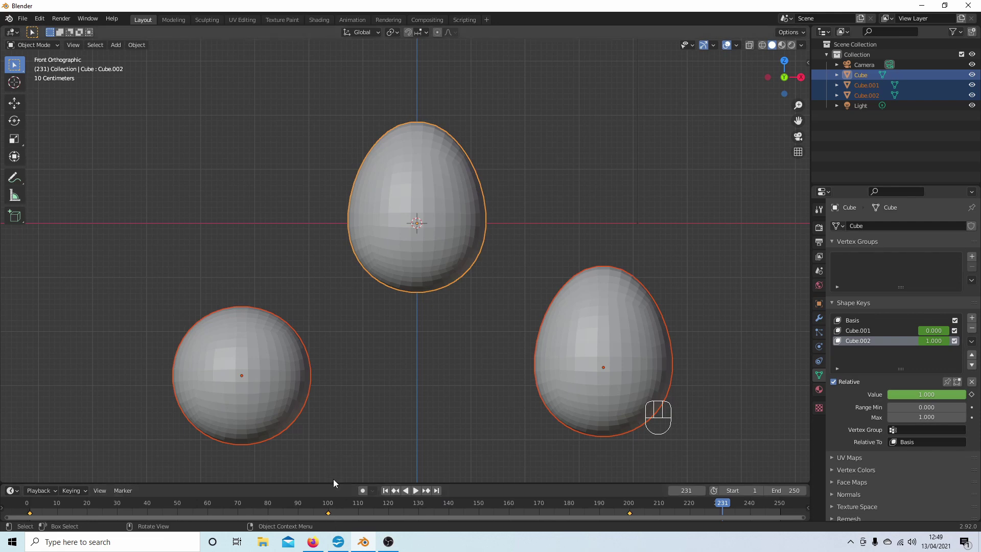
{"action": "left_click_drag", "start_coordinate": [334, 484], "coordinate": [333, 460]}
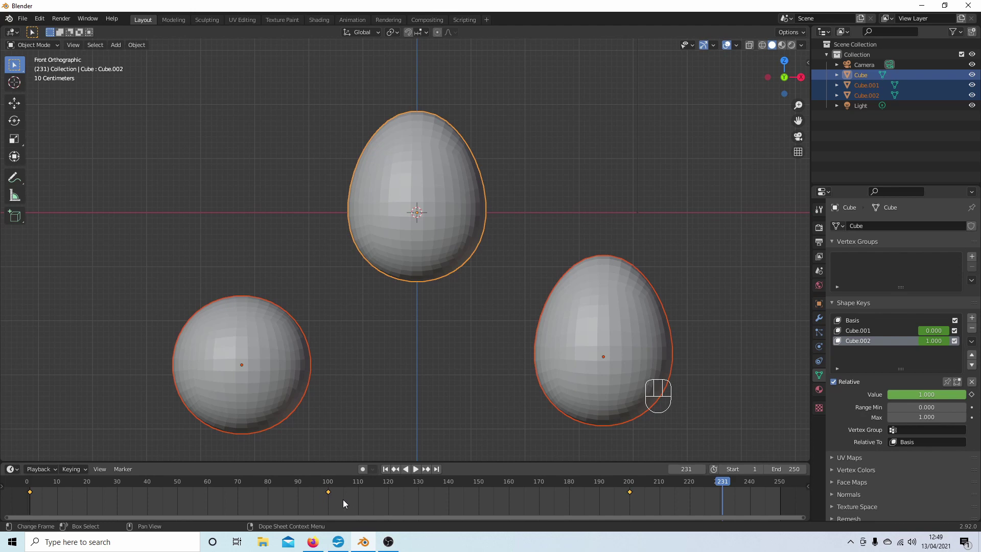
{"action": "left_click", "coordinate": [322, 491]}
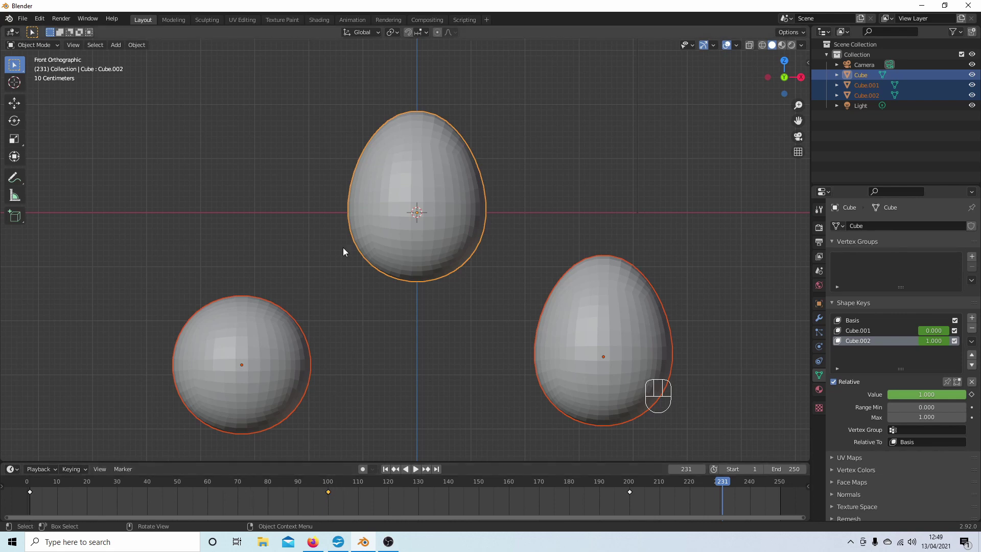
{"action": "left_click", "coordinate": [385, 469]}
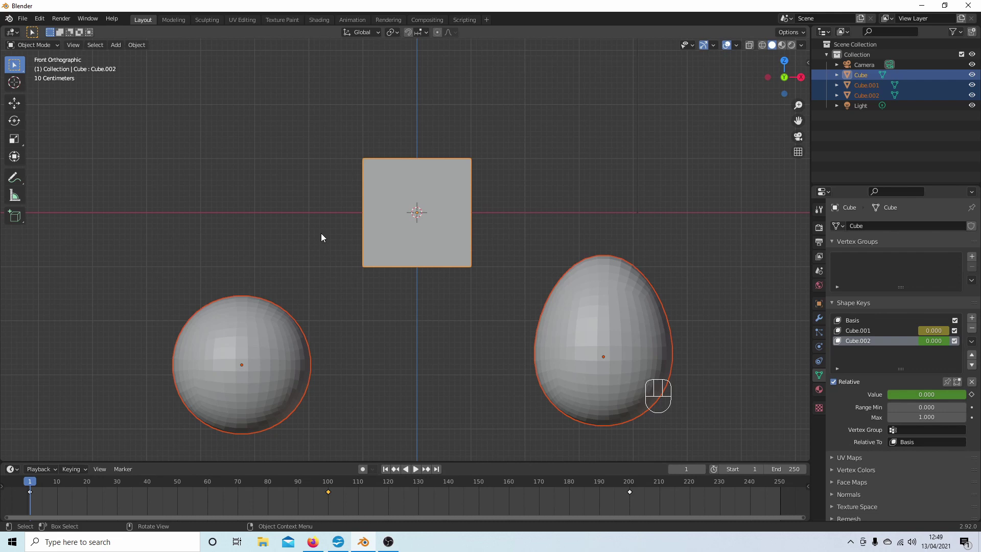
{"action": "left_click", "coordinate": [415, 469]}
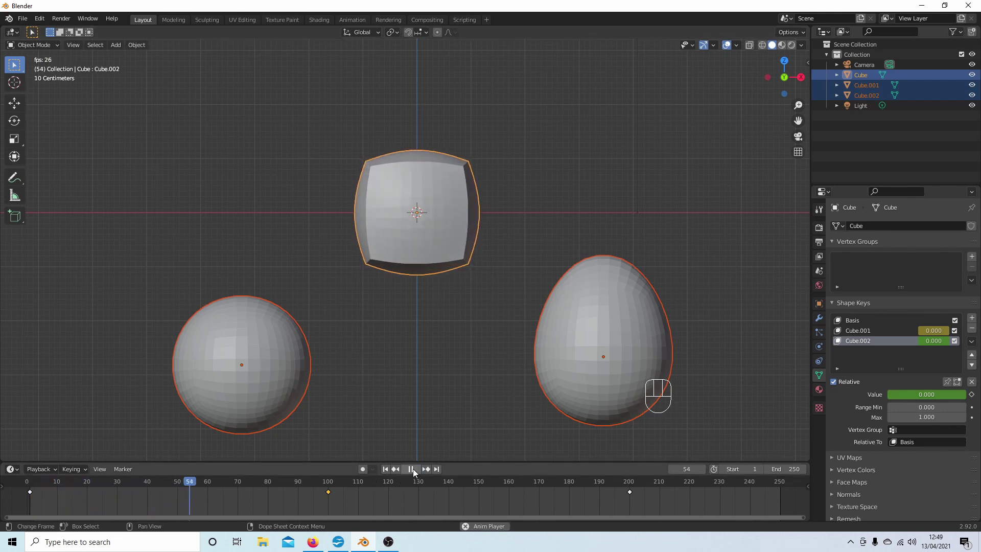
{"action": "left_click", "coordinate": [412, 469]}
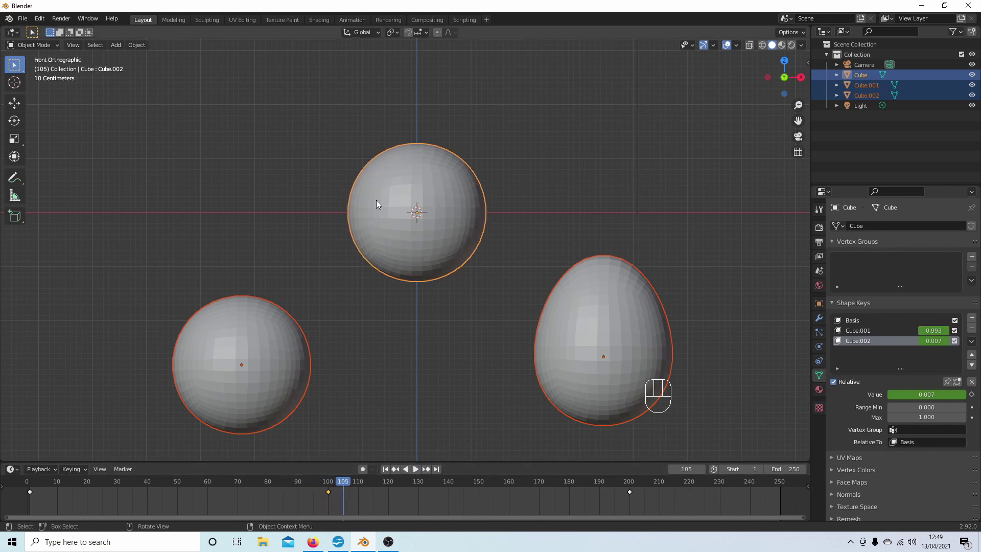
Apply Shade Smooth to the animated top cube.
{"action": "left_click", "coordinate": [398, 190]}
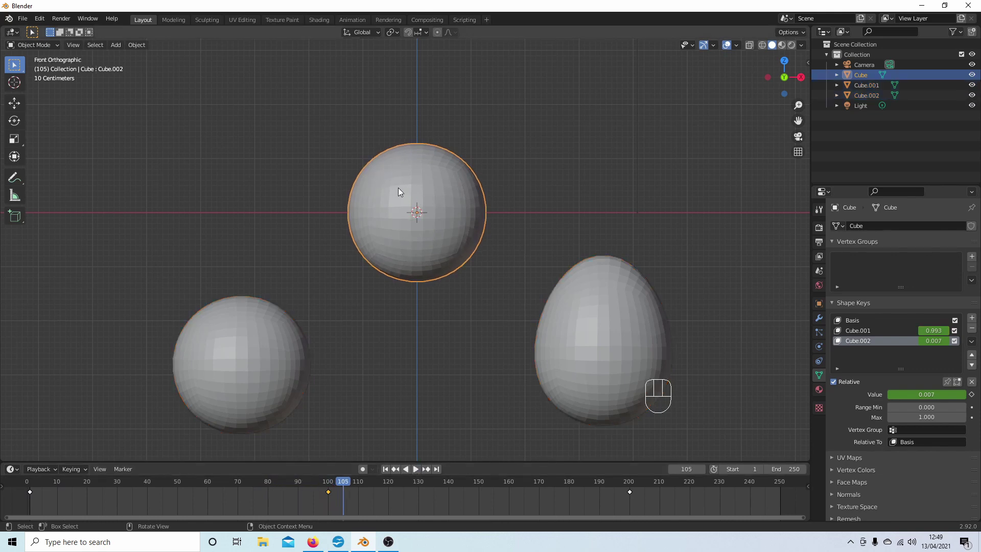
{"action": "right_click", "coordinate": [404, 172]}
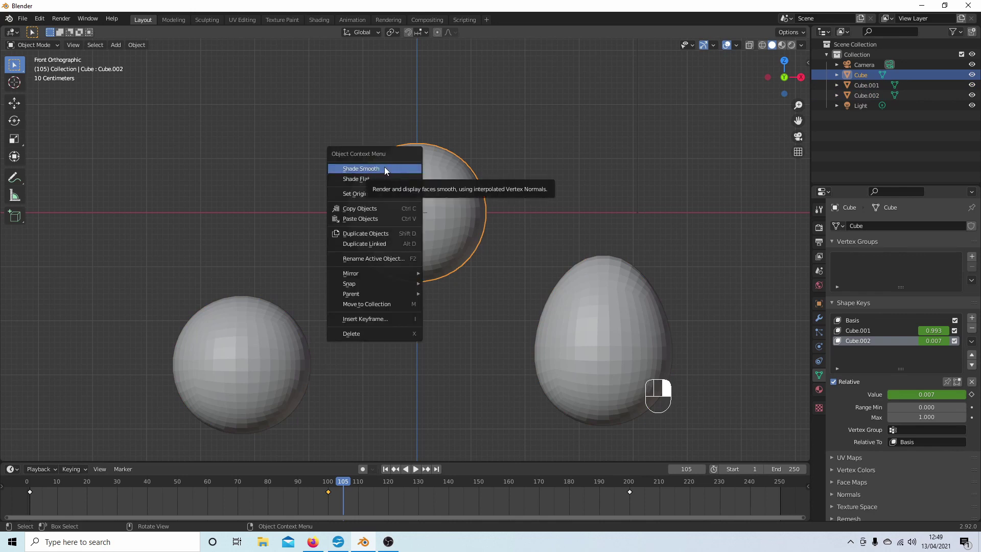
{"action": "left_click", "coordinate": [384, 167]}
Replay the morph from frame 1, pause at frame 104, and select the left sphere helper.
{"action": "left_click", "coordinate": [385, 469]}
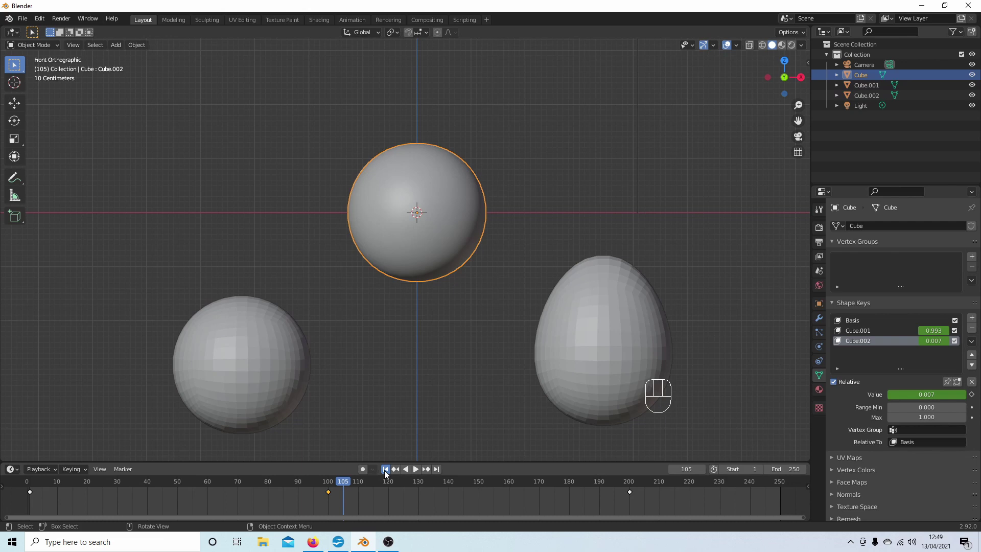
{"action": "left_click", "coordinate": [416, 469]}
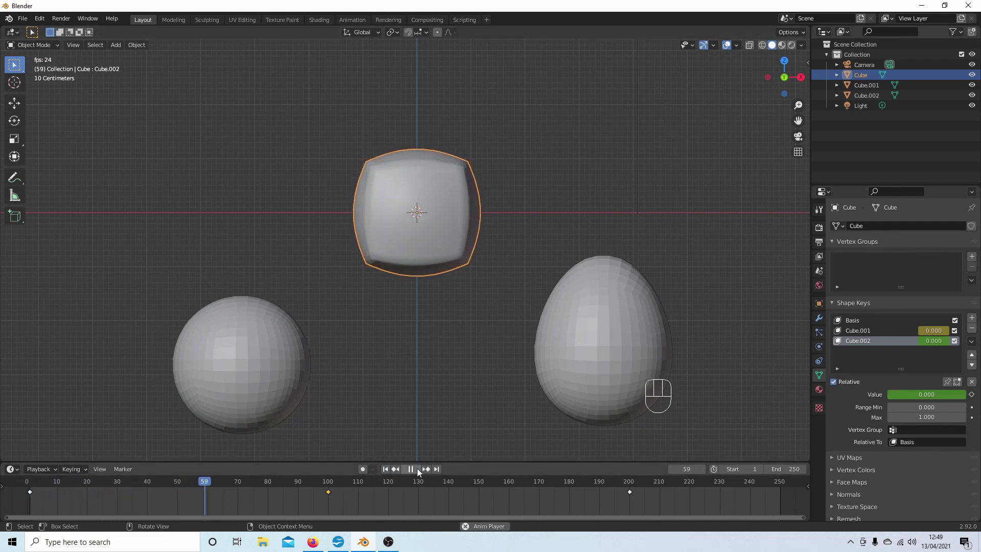
{"action": "left_click", "coordinate": [415, 469]}
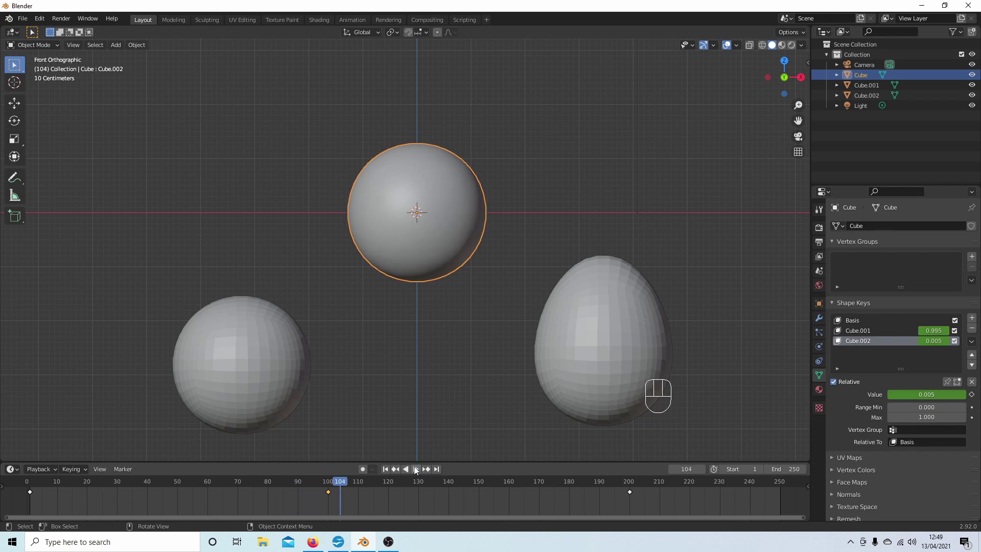
{"action": "left_click", "coordinate": [203, 356]}
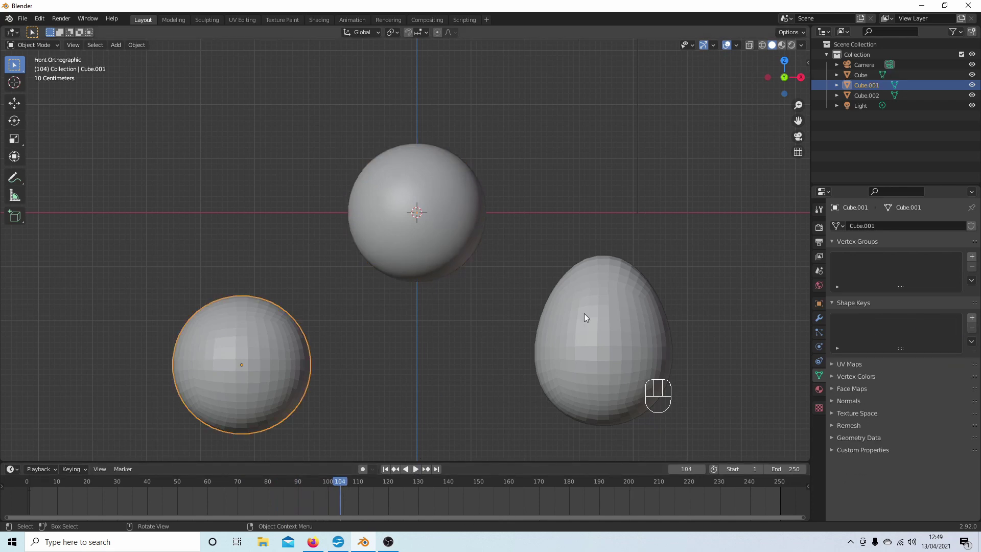
Add the egg to the sphere selection and delete both helper objects.
{"action": "left_click", "coordinate": [567, 309], "text": "shift"}
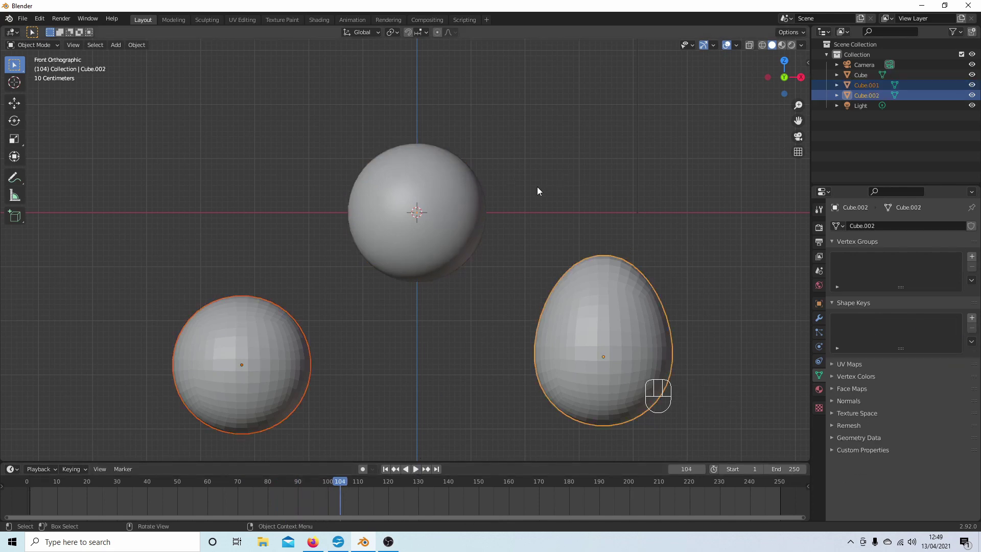
{"action": "key", "text": "Delete"}
{"action": "scroll", "coordinate": [454, 287], "scroll_direction": "up", "scroll_amount": 3}
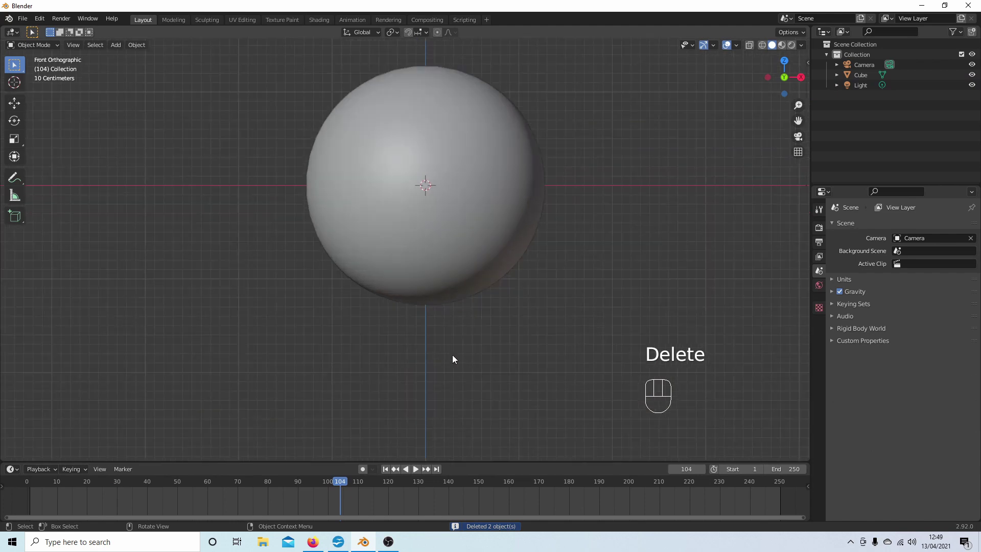
Select the remaining shape-keyed cube and play its morph from frame 1.
{"action": "left_click", "coordinate": [366, 151]}
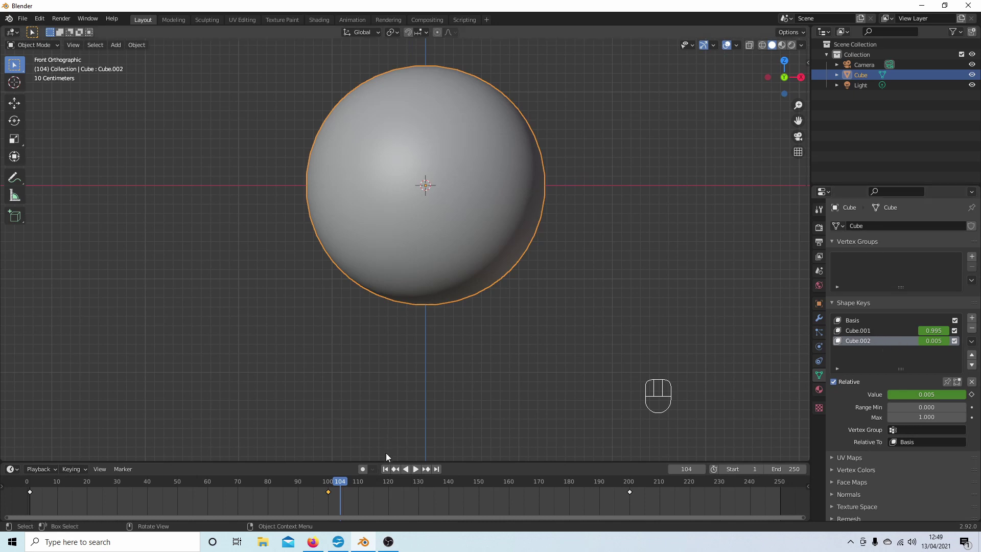
{"action": "left_click", "coordinate": [385, 471]}
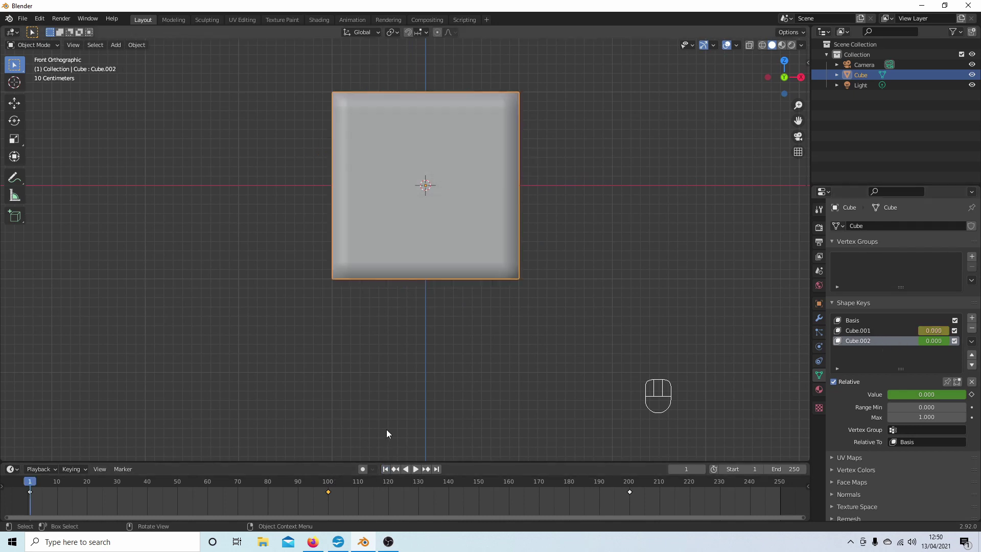
{"action": "left_click", "coordinate": [417, 470]}
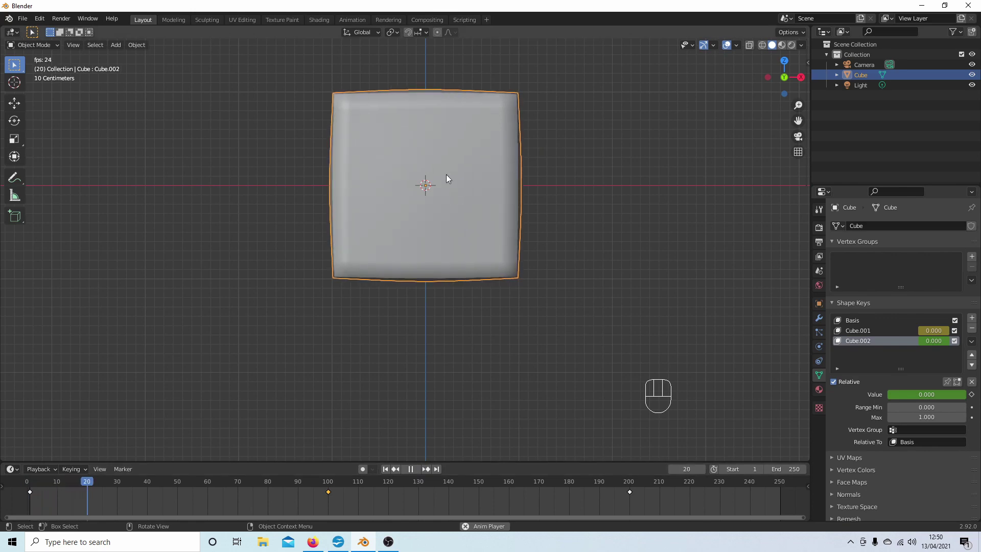